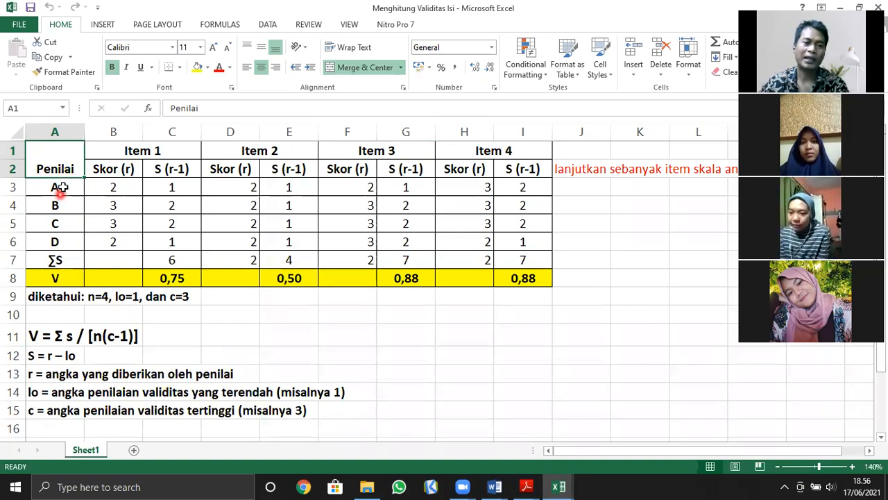
- Go through the four rater entries A to D in the Penilai column
click(61, 187)
click(55, 205)
click(54, 223)
click(47, 242)
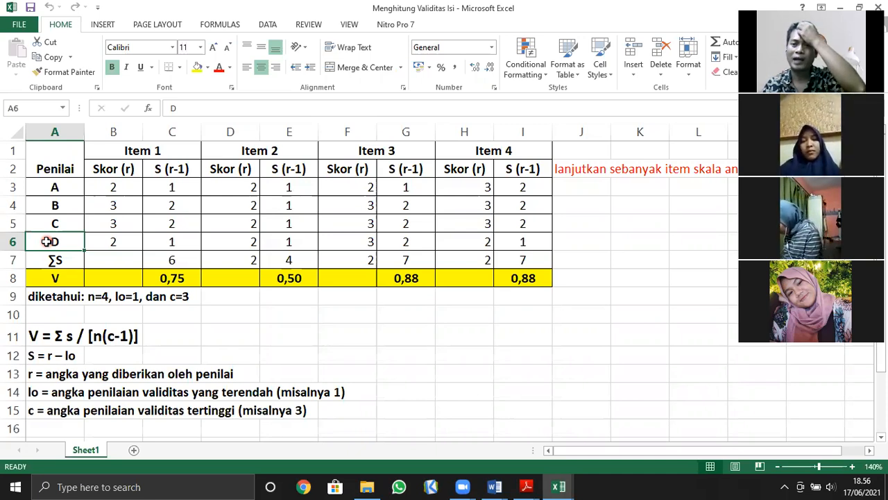
- Switch to the Form Penilaian Rater document in Word and review it from the statement table up to the title
click(492, 487)
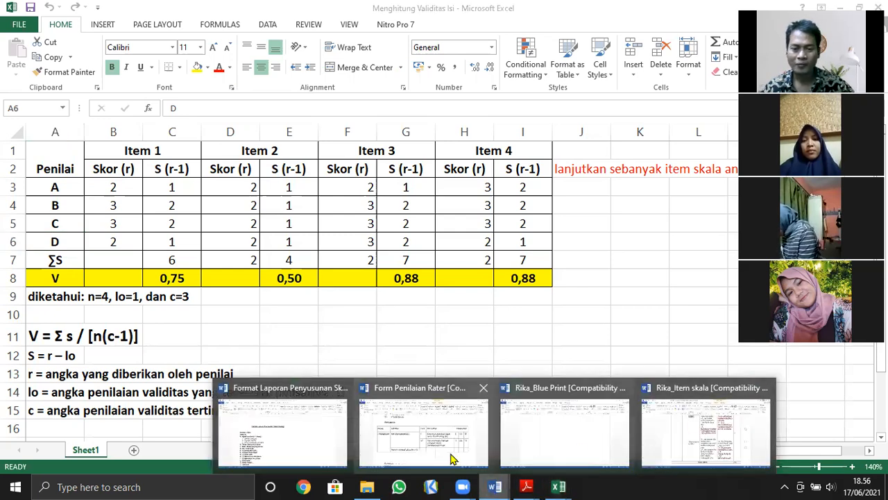
click(470, 384)
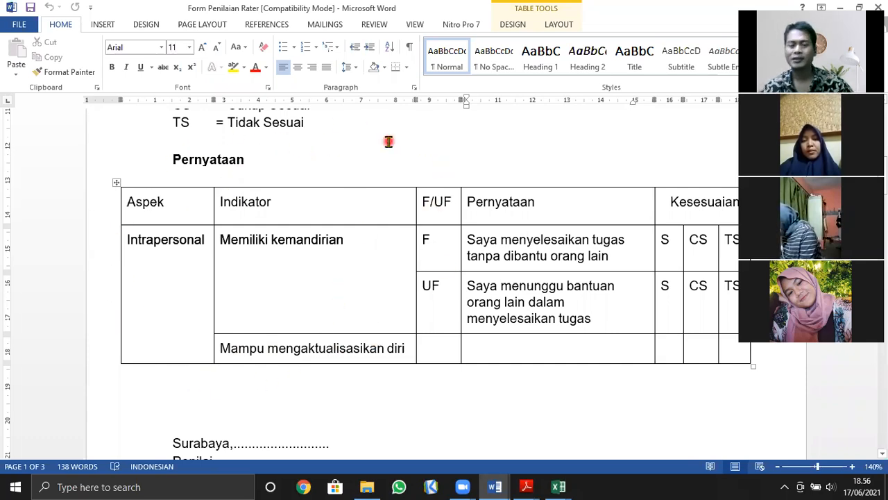
scroll(364, 215, up, 5)
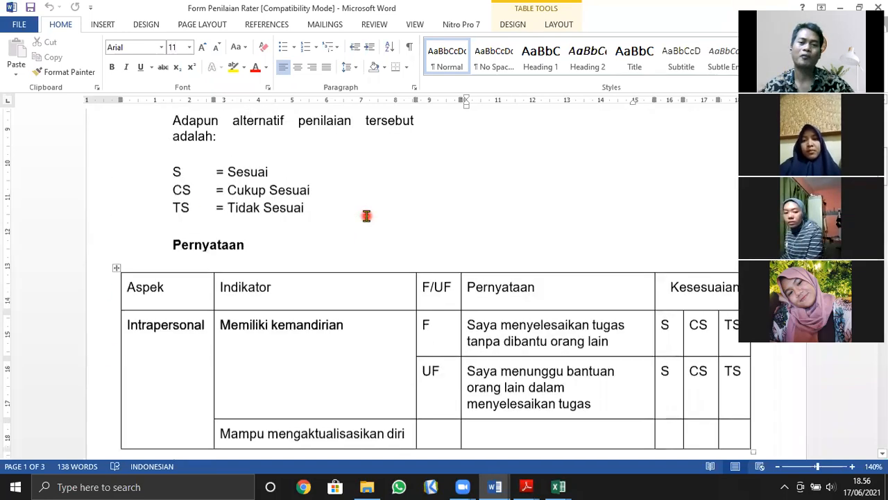
scroll(364, 216, up, 4)
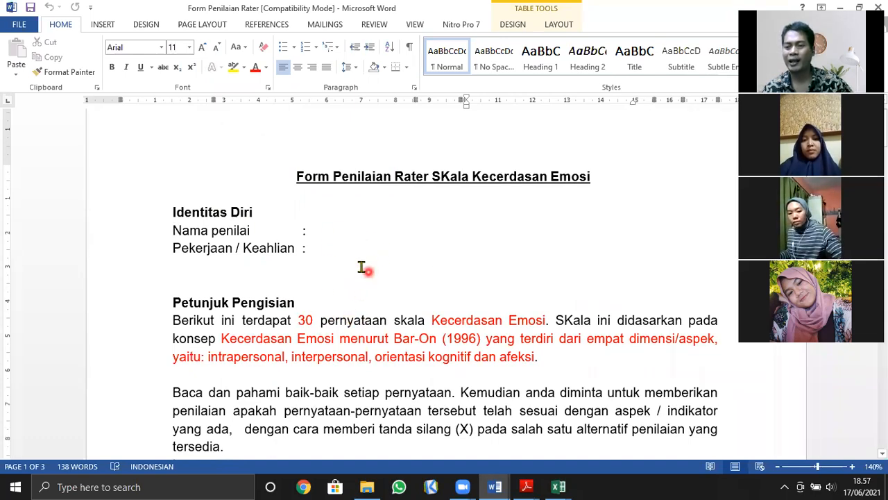
- Return to the Menghitung Validitas Isi workbook in Excel and review the Penilai heading with raters A to D
click(561, 487)
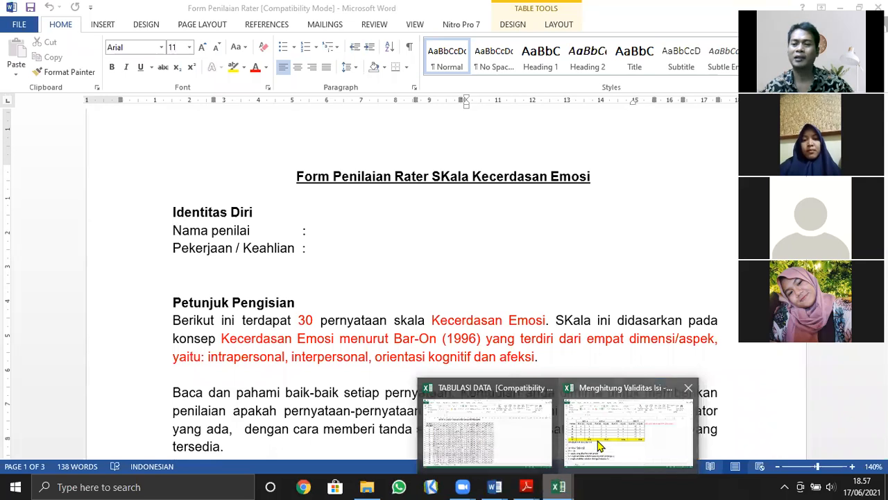
click(564, 417)
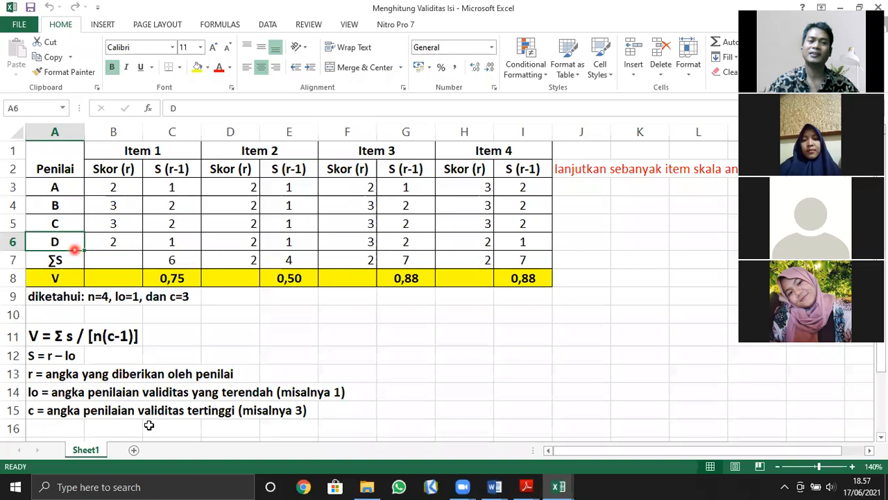
click(65, 170)
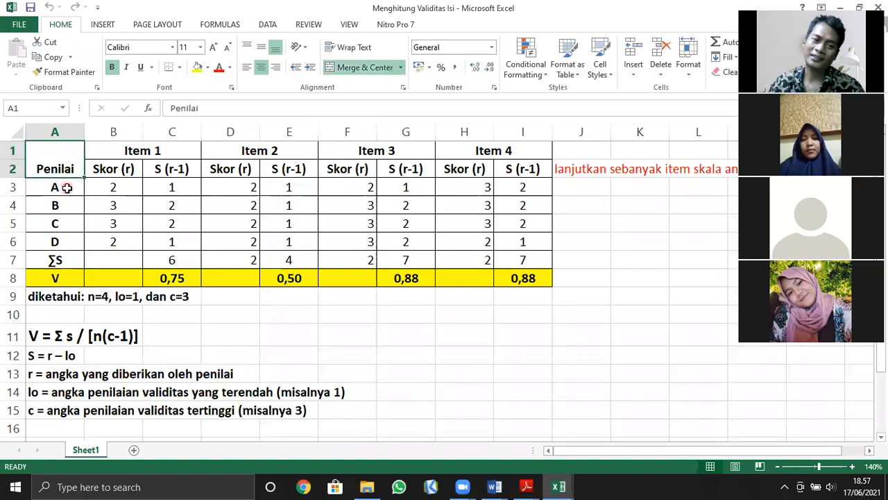
click(60, 186)
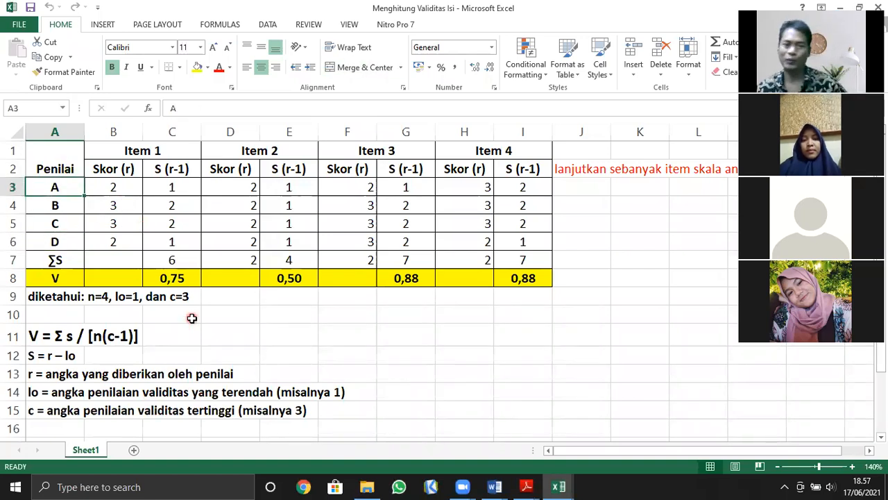
click(57, 164)
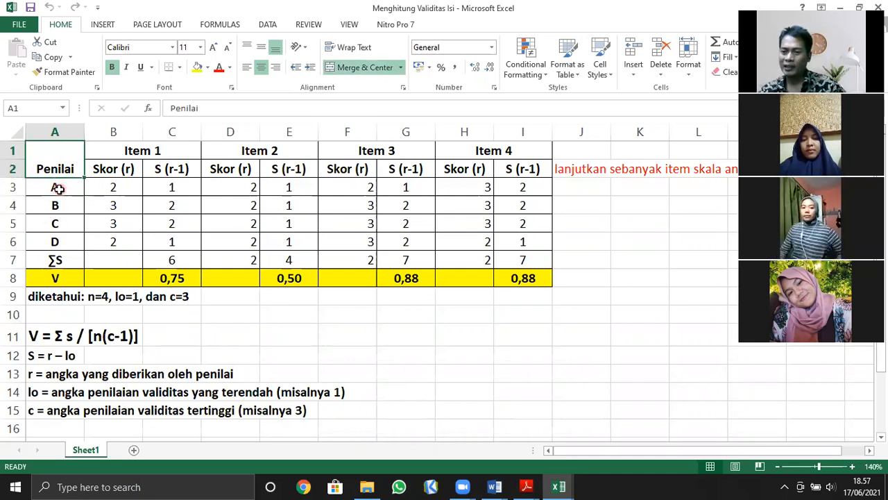
click(57, 188)
click(58, 208)
click(59, 225)
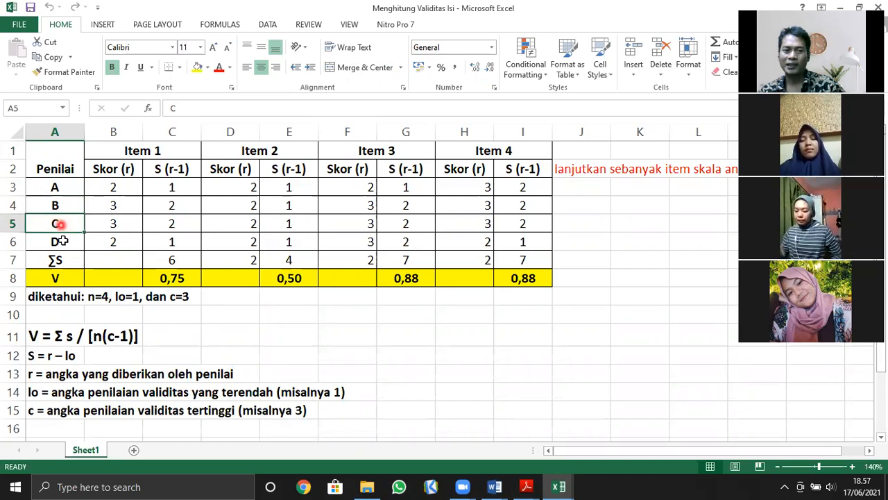
click(61, 242)
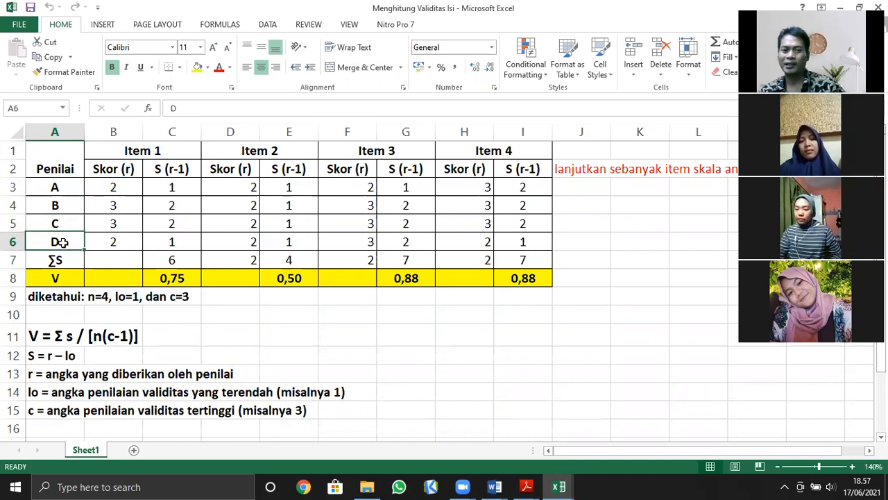
click(59, 188)
click(62, 205)
click(57, 223)
click(60, 240)
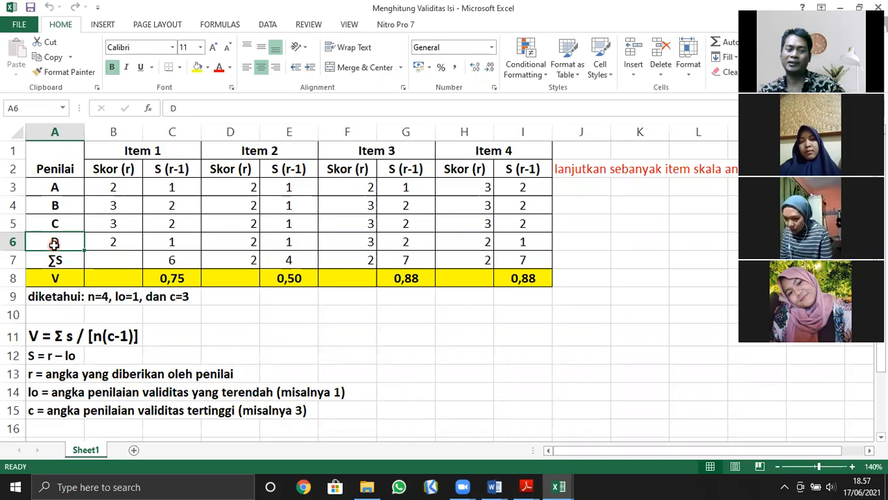
- Examine the Item 1 to Item 4 headings, then highlight the whole Item 4 block down to the V row
click(134, 151)
click(233, 148)
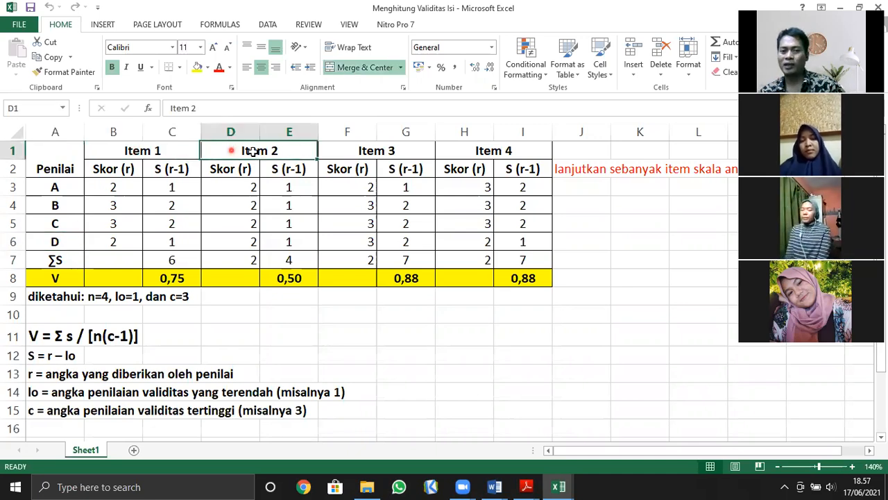
click(346, 154)
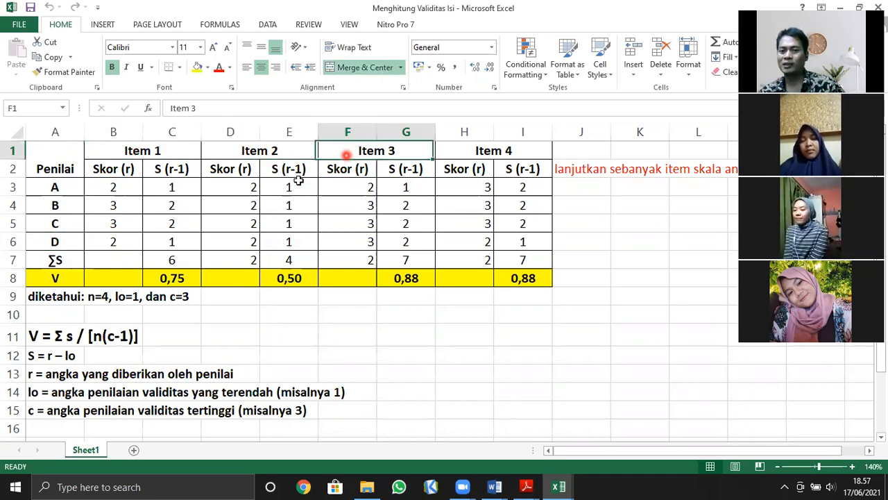
click(512, 150)
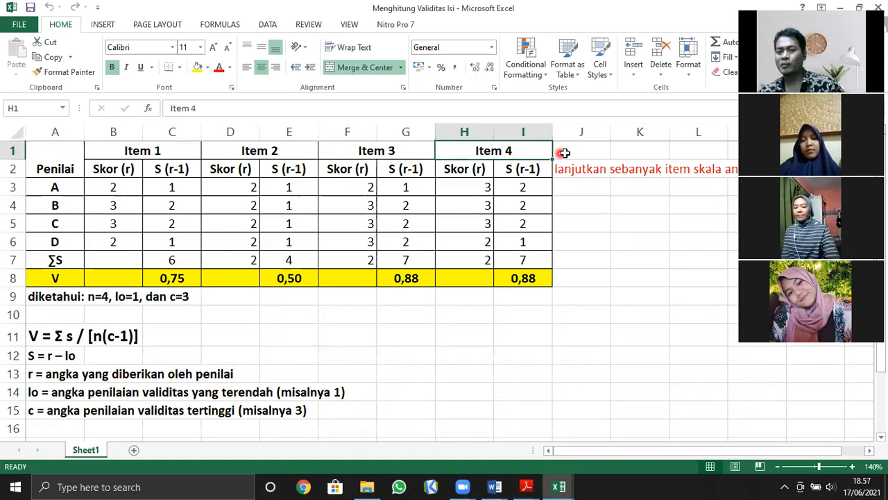
click(459, 173)
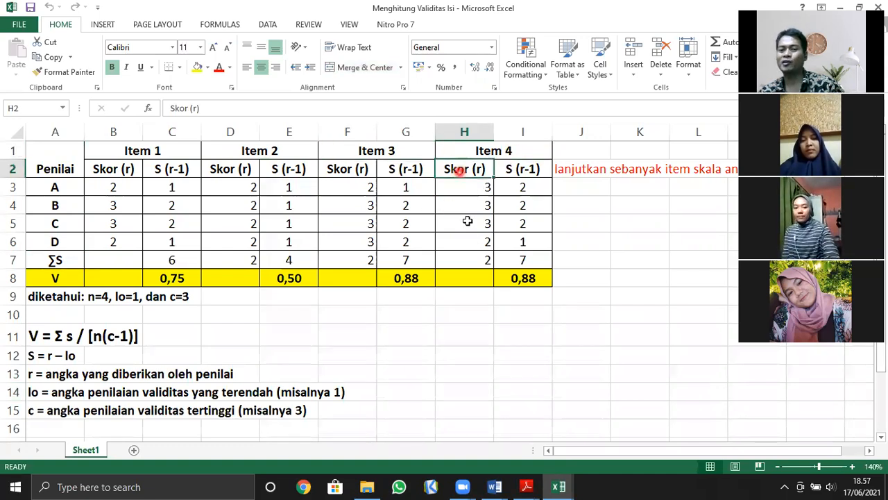
drag(479, 152, 482, 275)
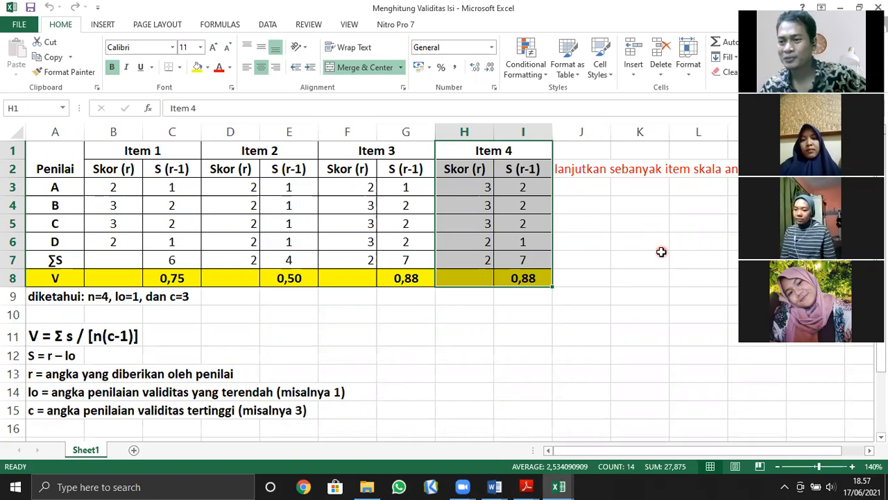
click(583, 275)
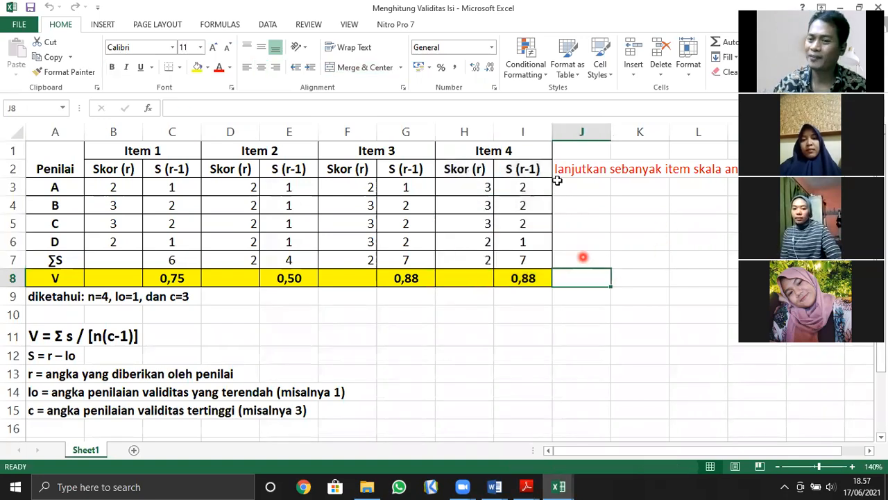
click(459, 150)
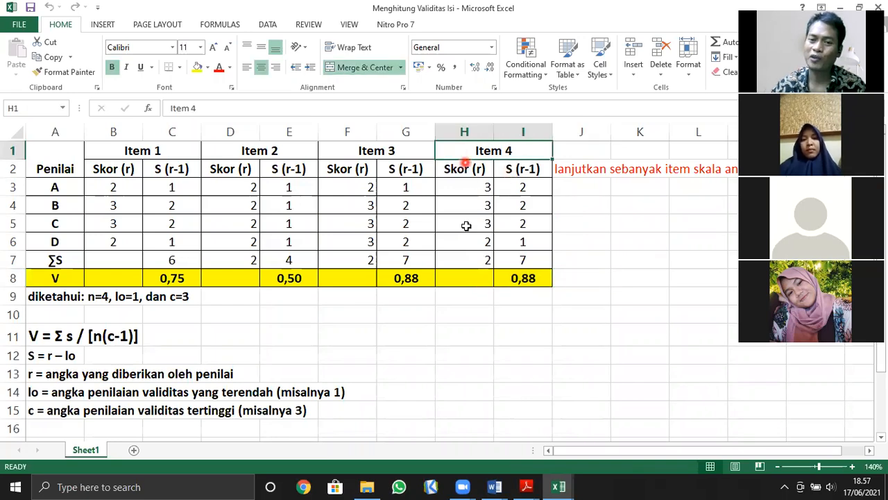
drag(456, 159, 471, 264)
drag(618, 265, 617, 264)
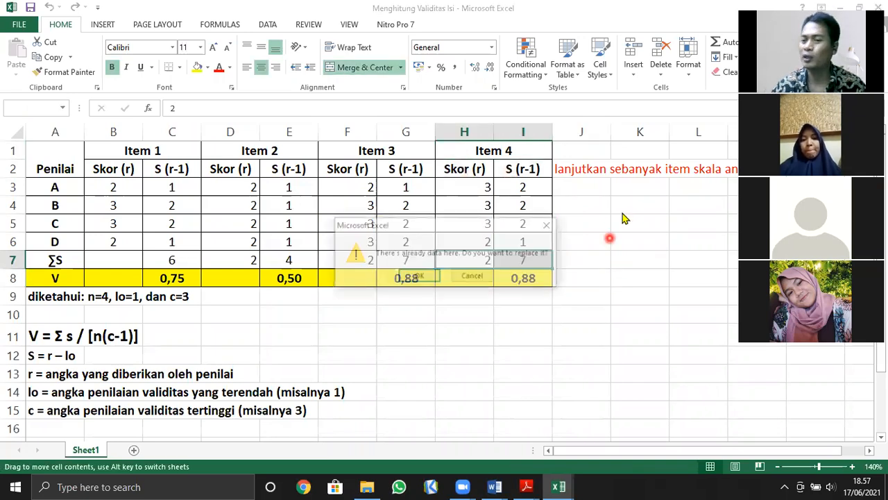
click(547, 225)
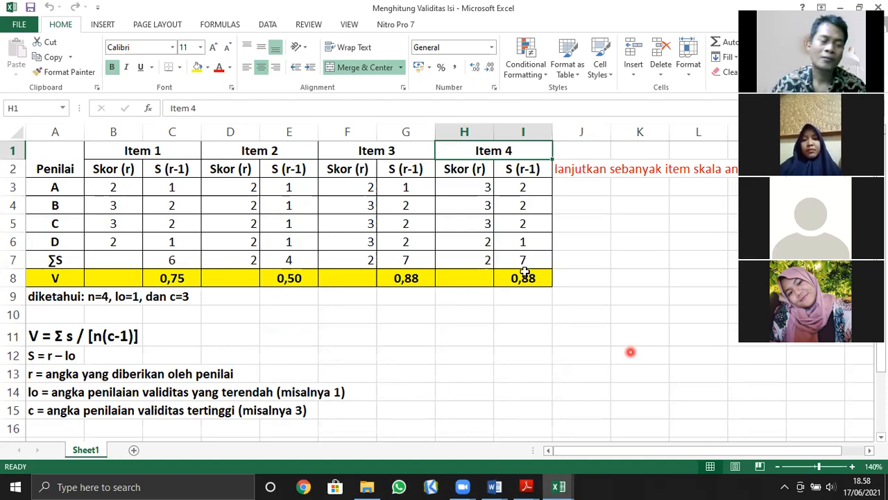
- Examine rater A's Skor (r) values for Item 1 through Item 4 in row 3
click(61, 189)
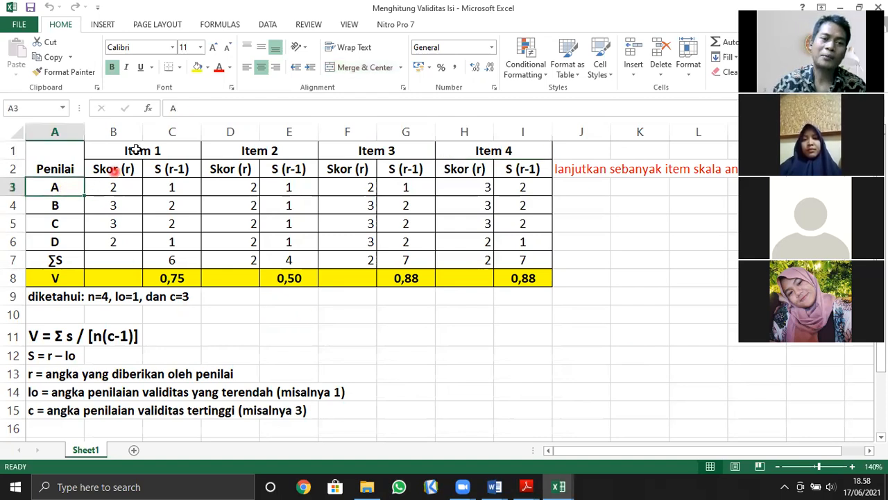
click(113, 191)
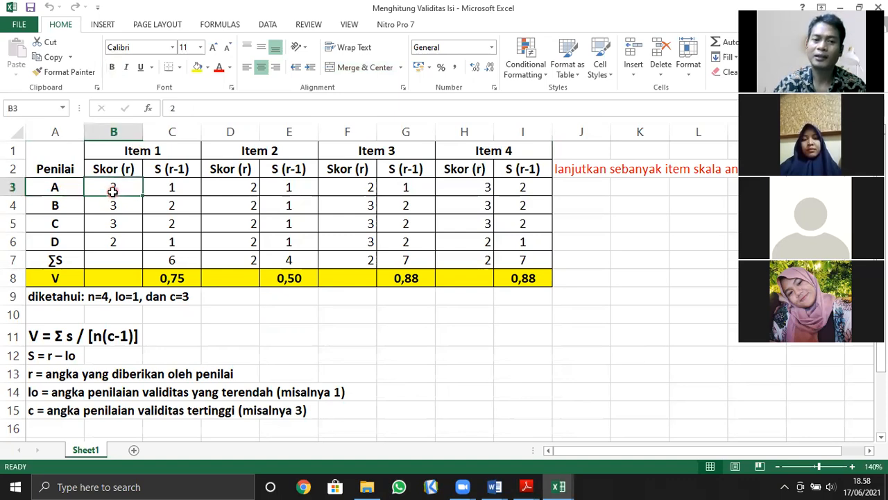
click(243, 186)
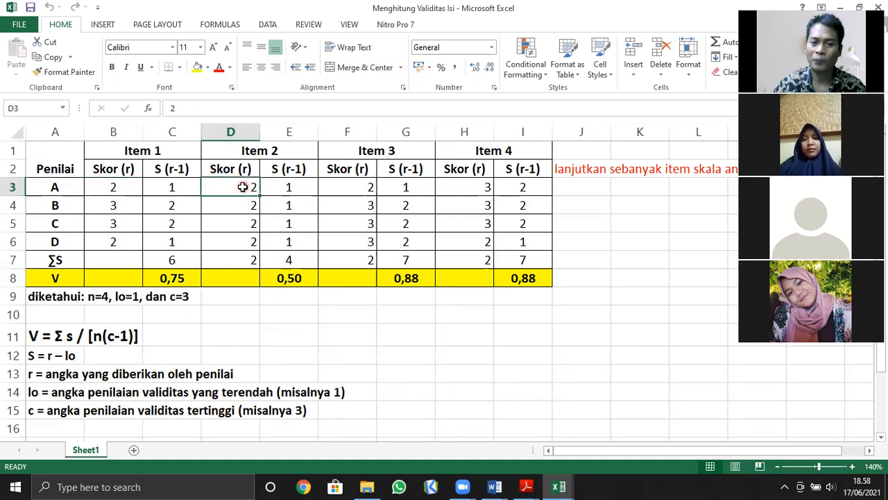
click(360, 186)
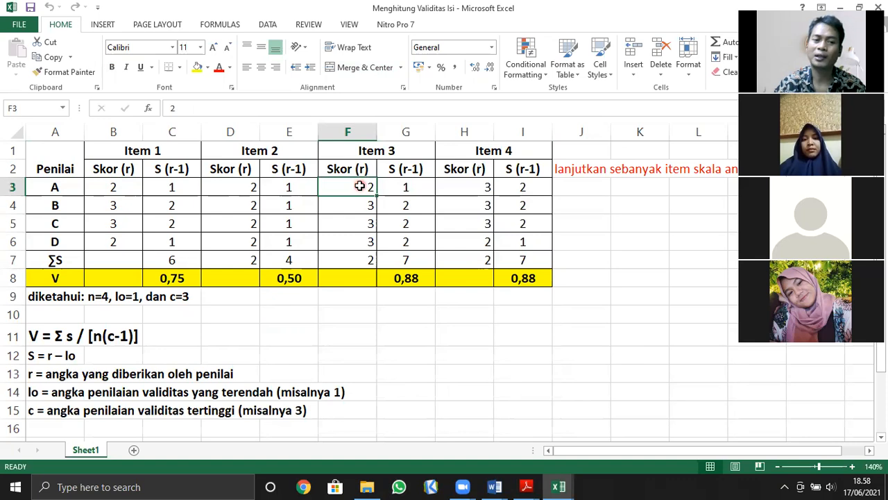
click(476, 186)
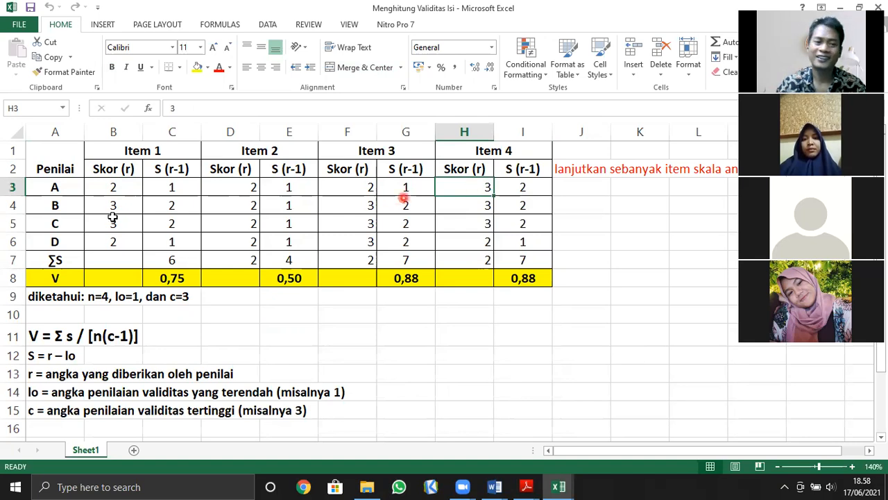
- Highlight the Skor (r) values in rows 3 to 7 for each of the four items in turn
drag(114, 189, 104, 258)
drag(237, 179, 236, 259)
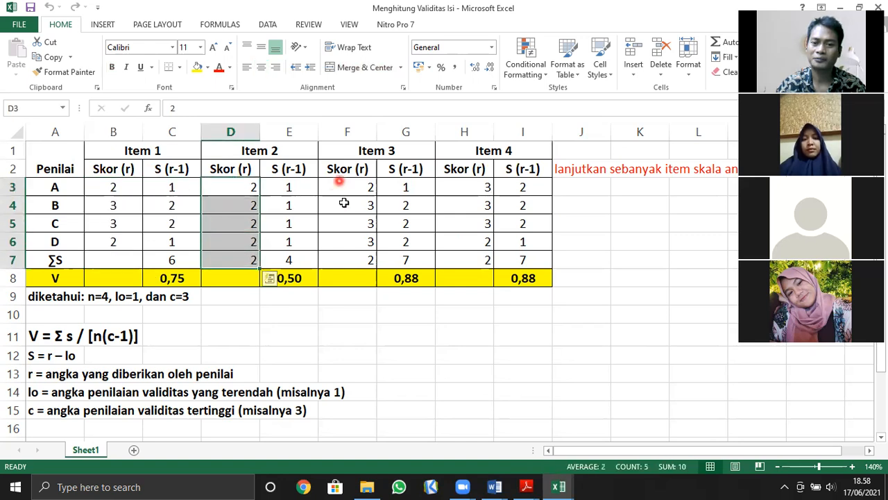
drag(340, 184, 340, 256)
drag(476, 184, 477, 258)
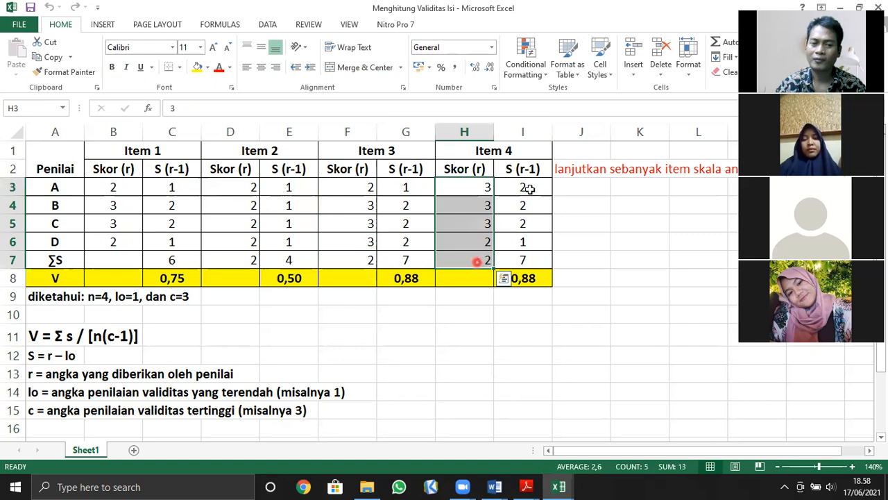
- Trace rater A's row across all four item scores and on through the empty cells J3 to L3
click(94, 187)
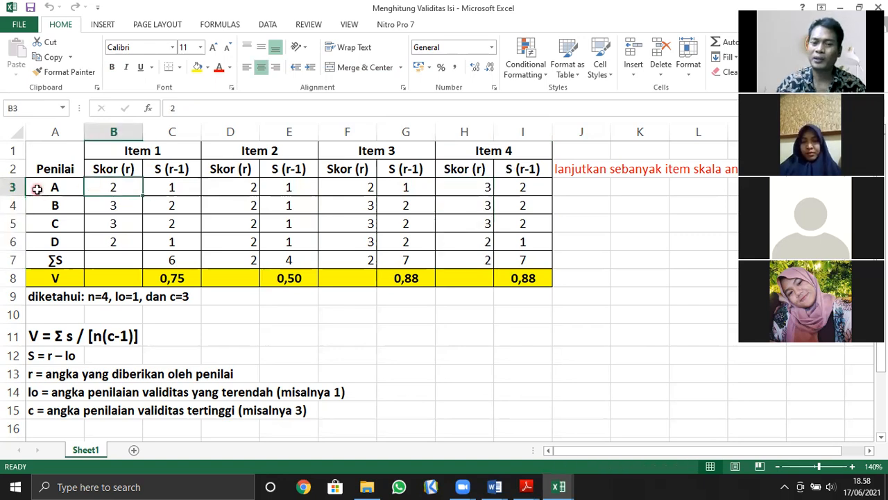
click(37, 189)
click(114, 187)
click(240, 188)
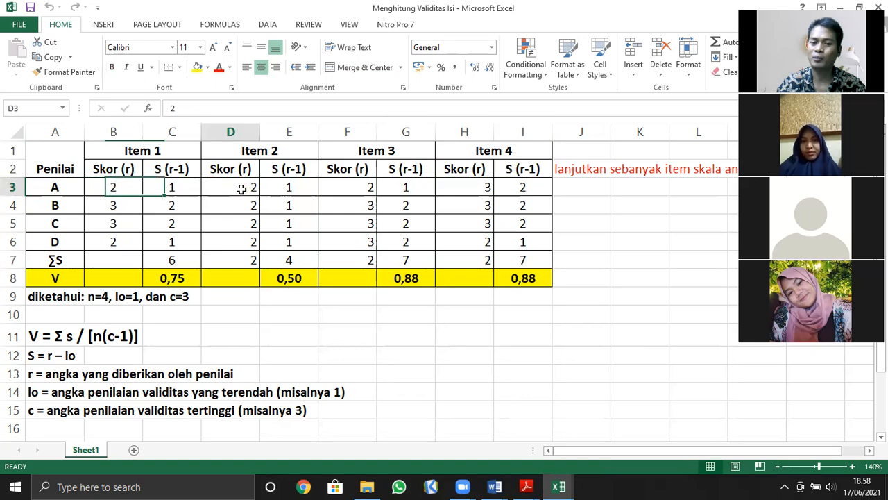
click(365, 186)
click(471, 187)
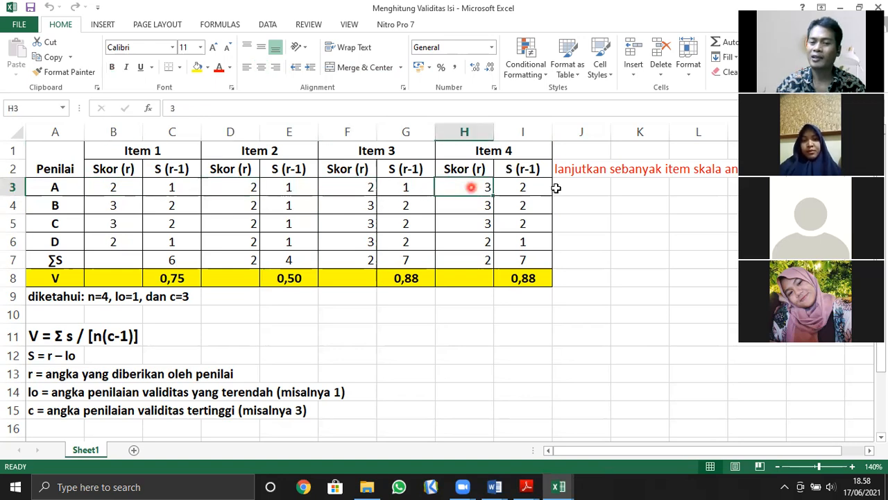
click(599, 191)
click(664, 191)
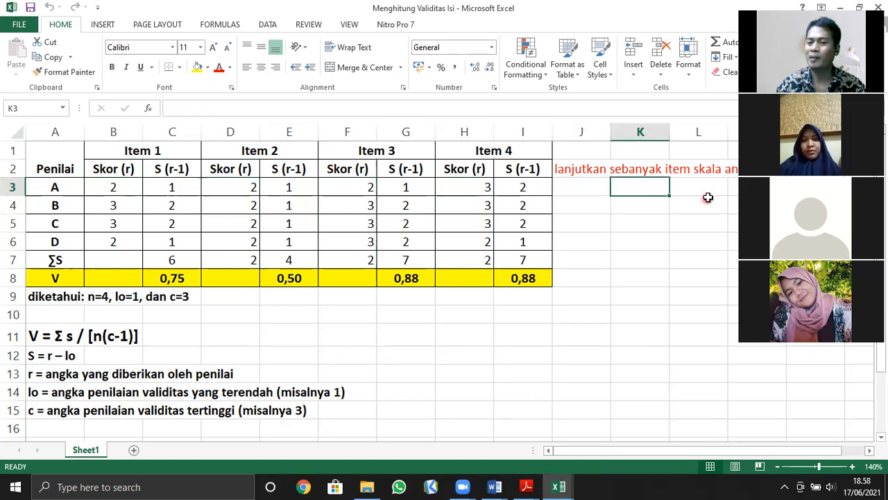
click(715, 190)
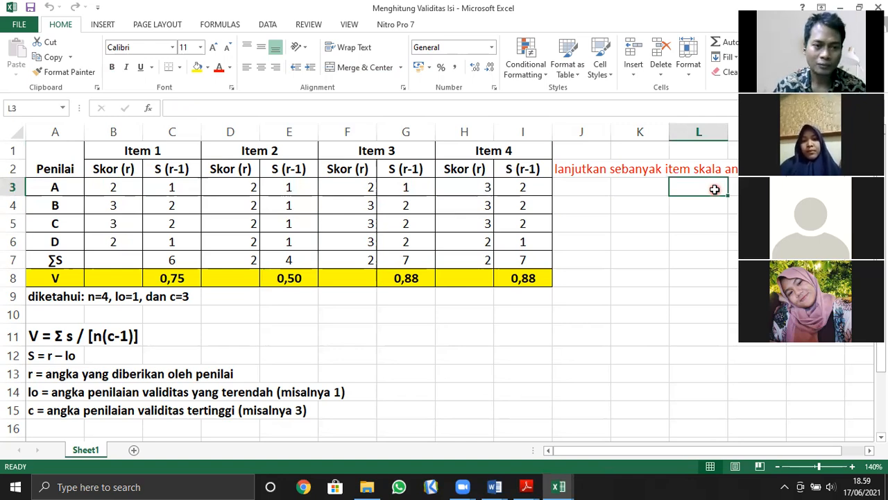
- Compare the Skor (r) and S (r-1) columns of Item 1
click(175, 186)
click(129, 168)
click(179, 171)
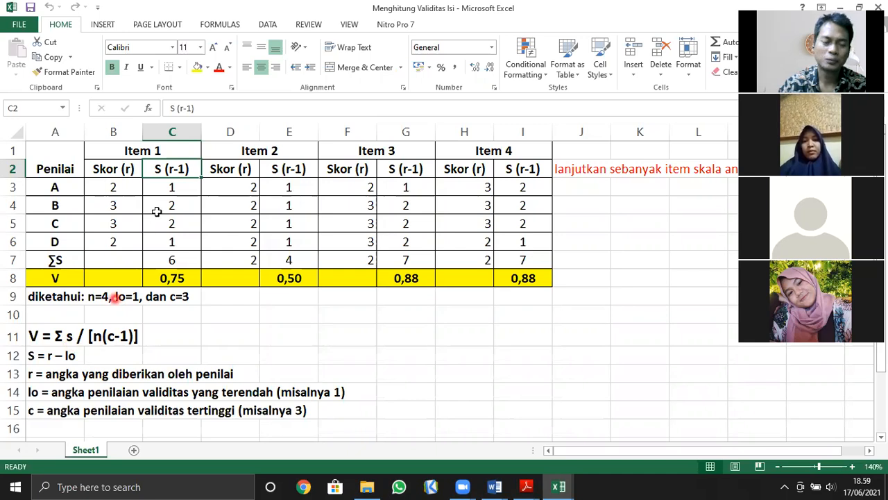
- Compare rater A's Skor (r) in Item 1 with the S (r-1) formulas for raters A and B
click(162, 186)
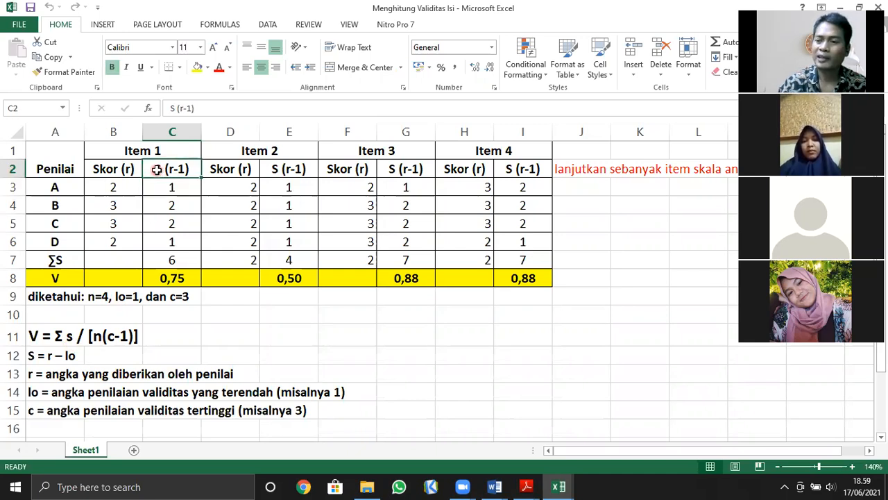
click(120, 186)
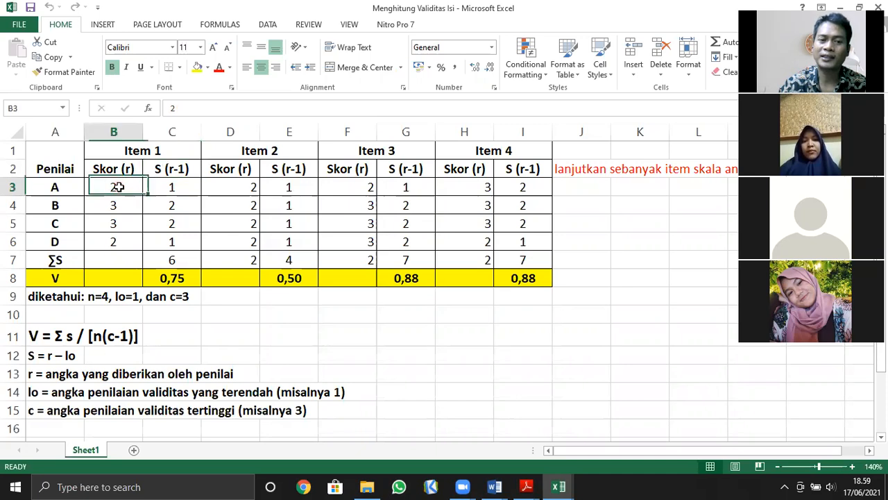
click(165, 192)
click(179, 206)
click(178, 190)
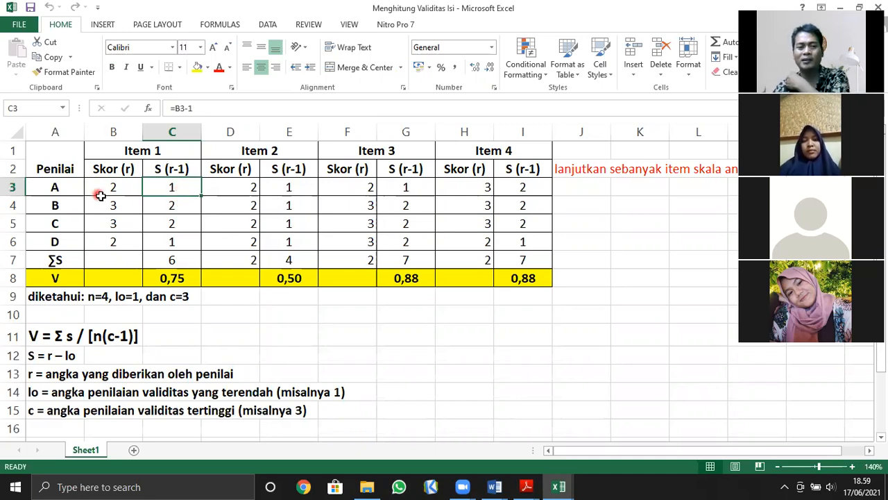
- Set rater A's Skor (r) for Item 1 to 3 and check the S (r-1) cell beside it
click(102, 190)
text(3)
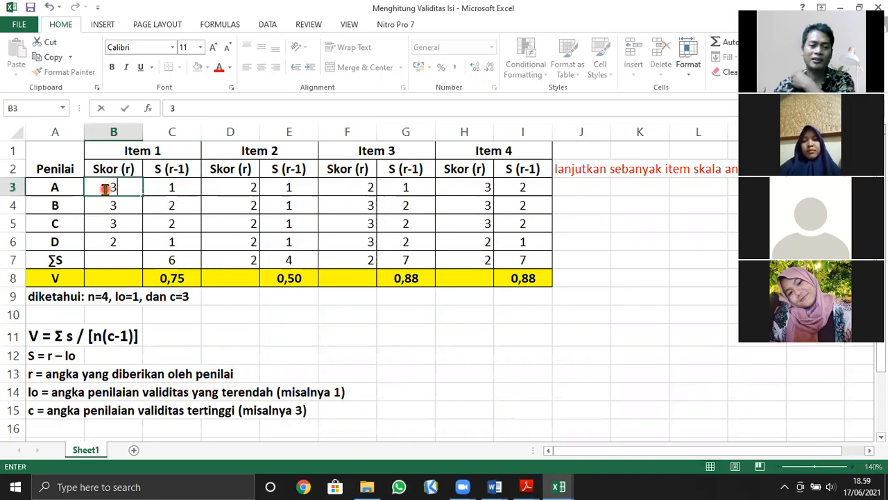
key(Tab)
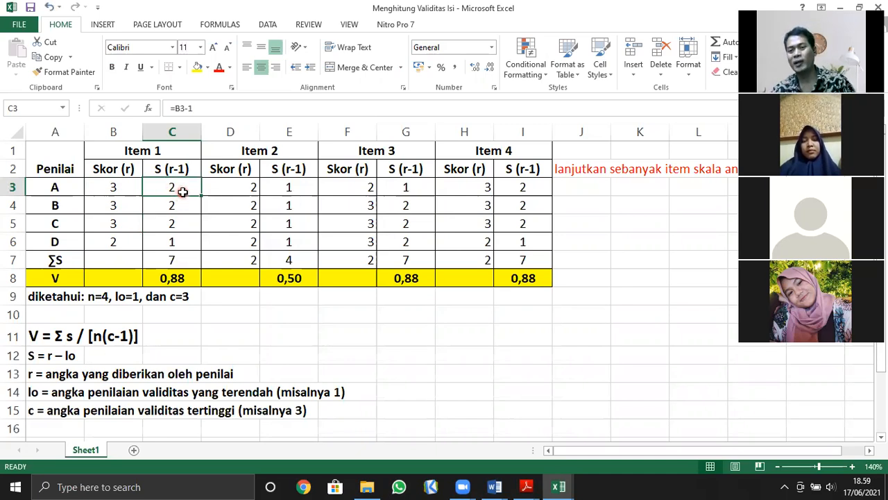
click(110, 187)
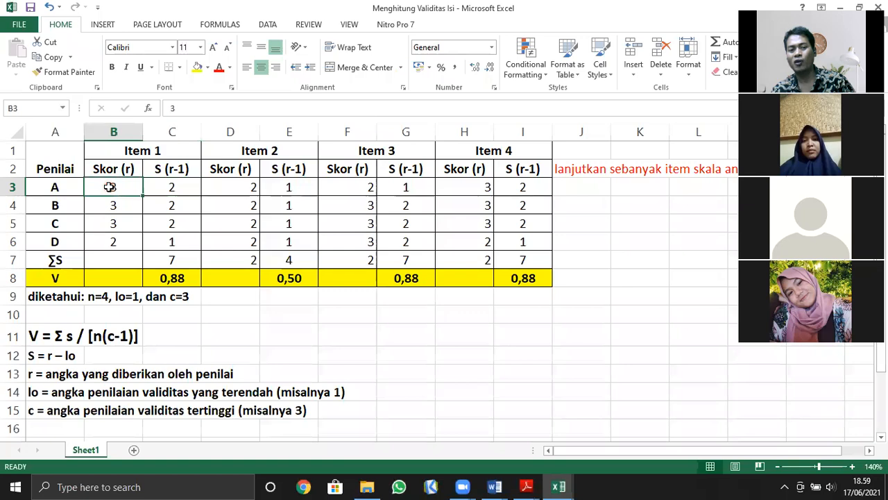
click(147, 187)
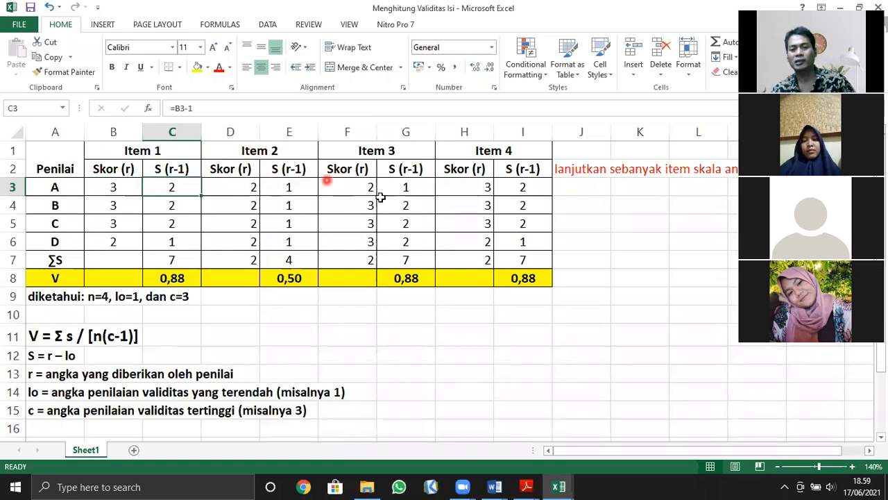
- Check rater A's S (r-1) formulas in row 3 for Items 2, 3 and 4
click(302, 186)
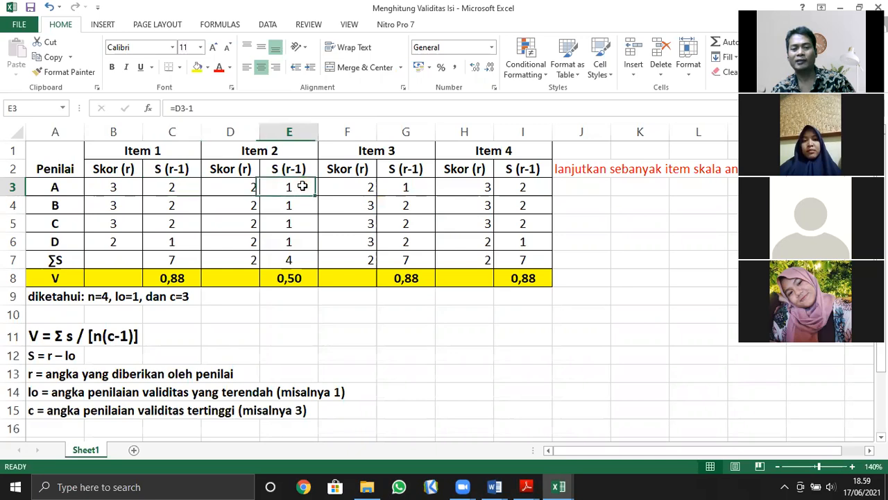
click(406, 183)
click(514, 188)
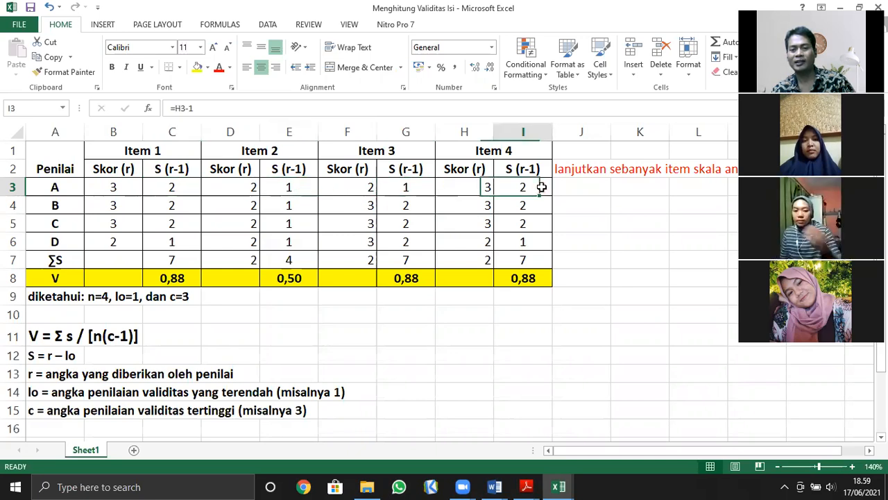
- Copy the Item 4 block H1:I8 to the adjacent columns from J1 and rename the copy's header Item 5
drag(449, 150, 514, 276)
key(ctrl+c)
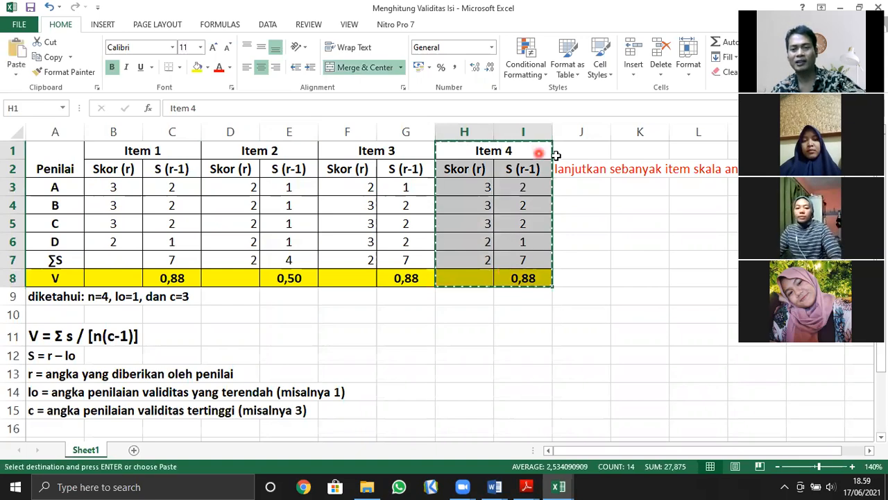
click(576, 151)
key(ctrl+v)
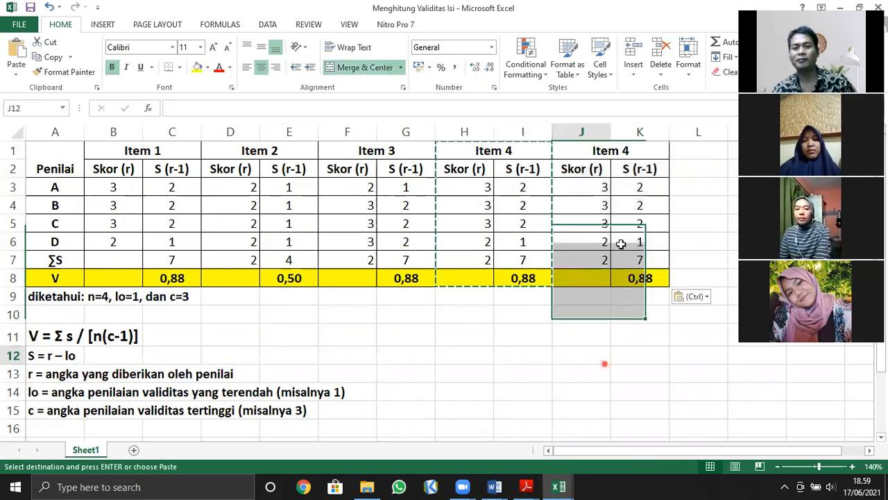
click(627, 148)
double_click(633, 152)
key(BackSpace)
text(5)
click(640, 333)
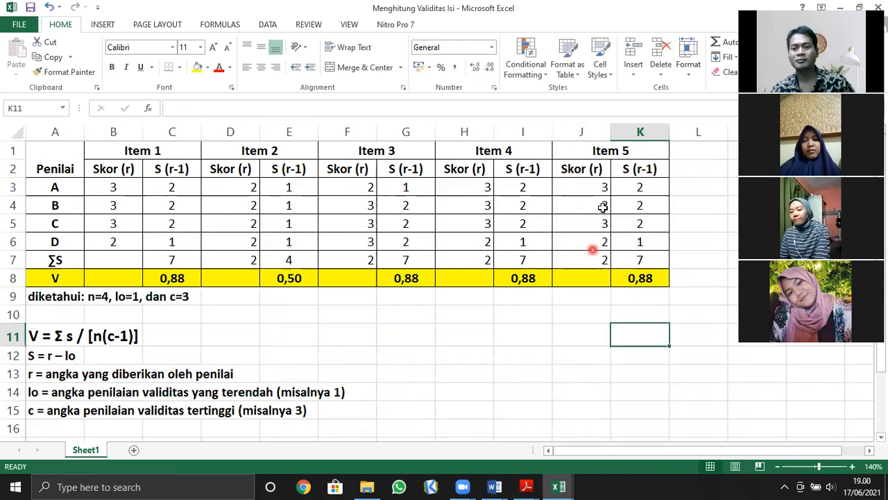
- Check the Item 5 S (r-1) formulas for raters A to D in cells K3 to K6
click(645, 188)
click(643, 205)
click(643, 224)
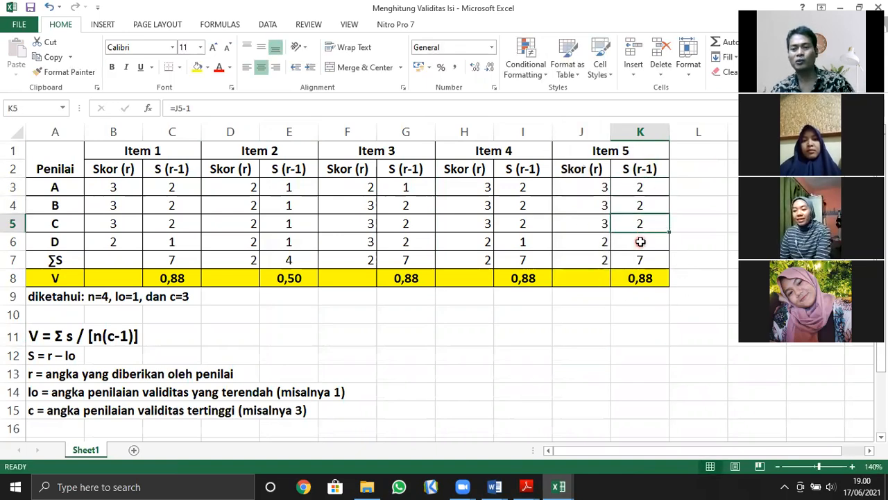
click(640, 242)
- Set the Item 5 Skor (r) cells J6 and J7 to 3
click(604, 240)
text(3)
click(608, 259)
text(3)
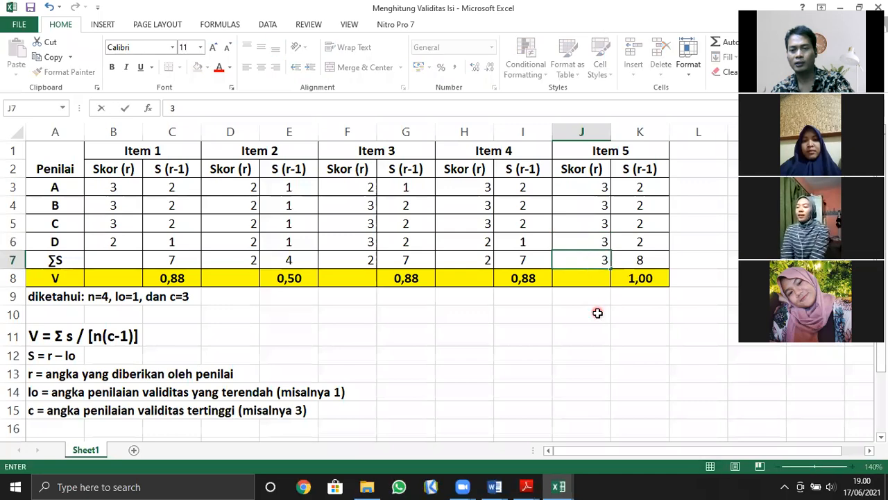
click(598, 313)
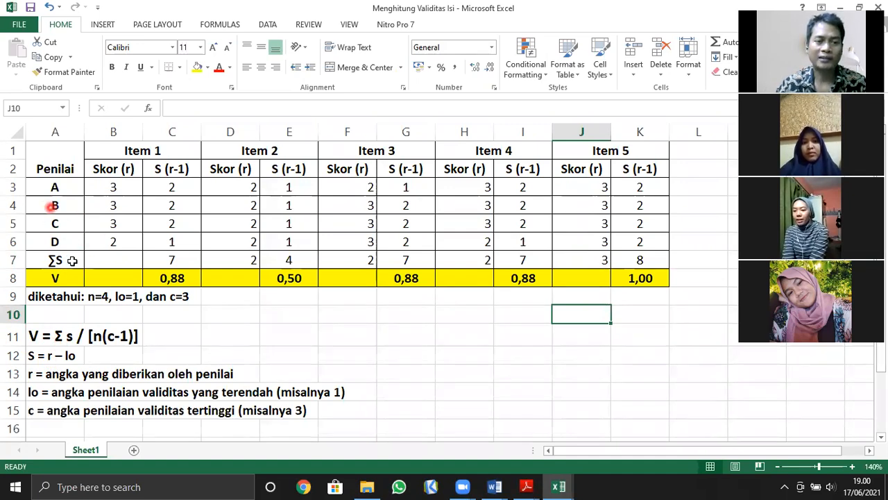
- Highlight the four raters' S (r-1) values and inspect the ∑S formula for Items 1, 2 and 3
drag(171, 193, 186, 245)
click(179, 258)
drag(178, 194, 182, 243)
click(175, 258)
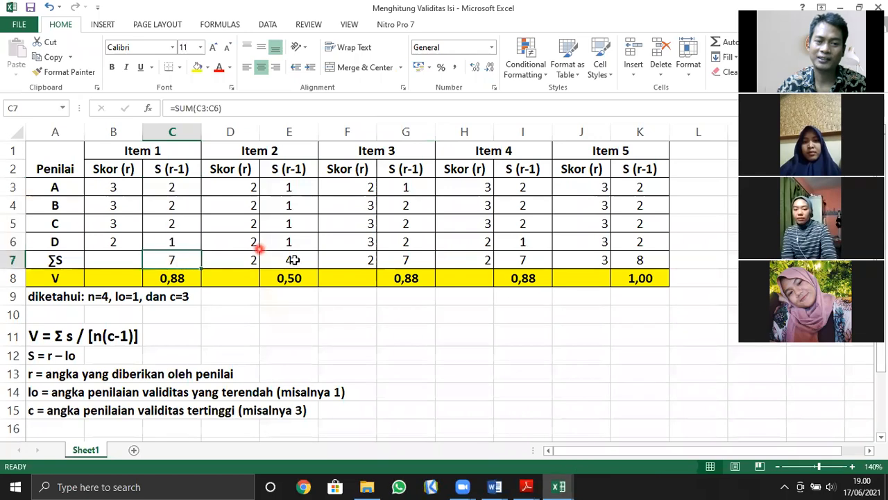
drag(275, 188, 288, 238)
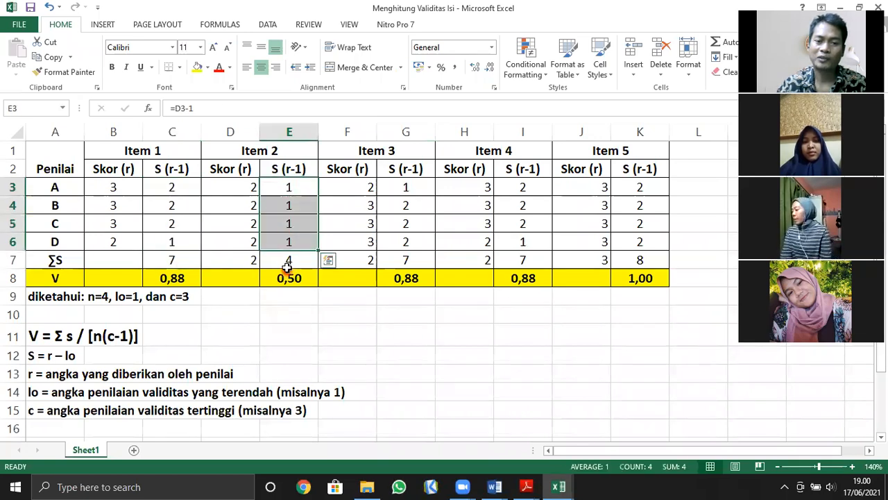
click(290, 259)
drag(408, 189, 412, 252)
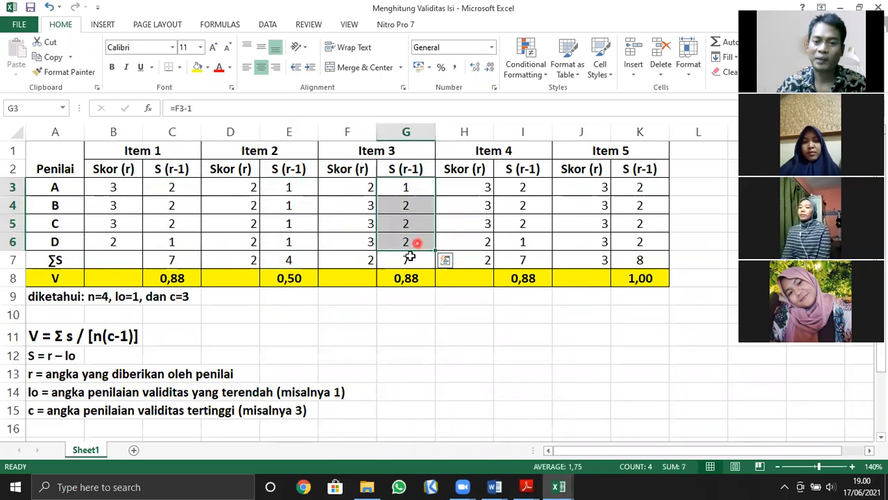
click(407, 260)
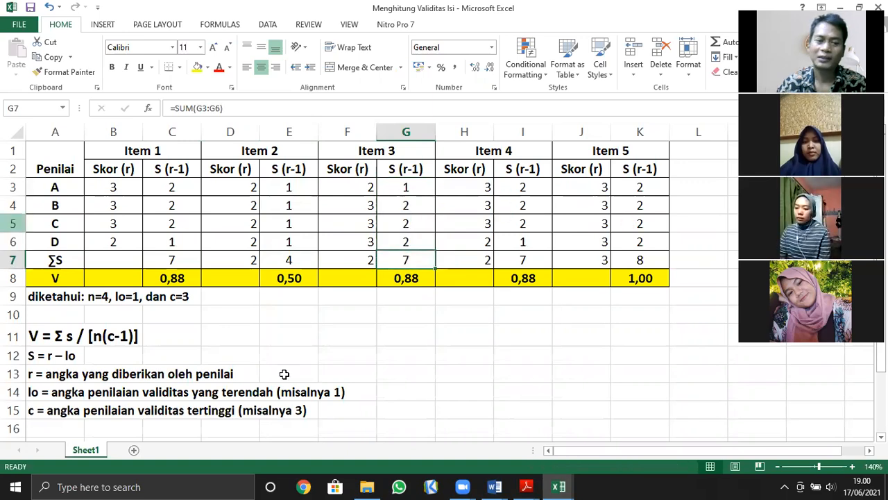
- Inspect the V formulas in row 8 for Items 1 through 5
click(159, 287)
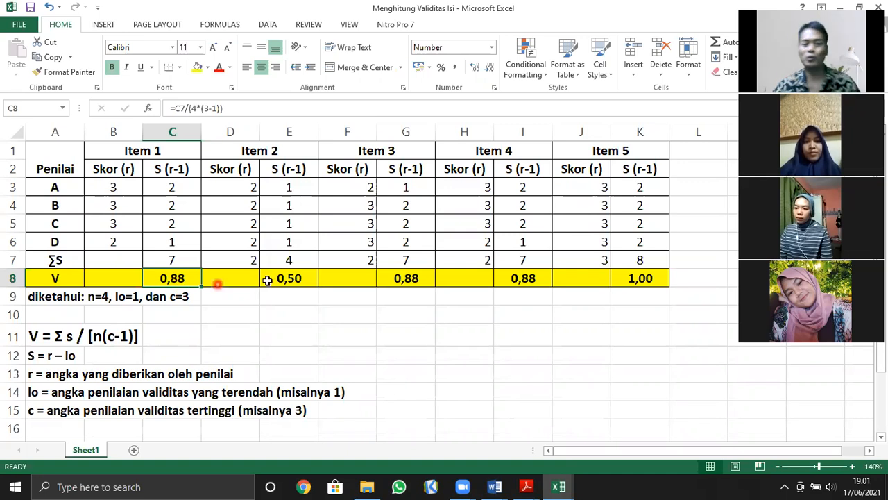
click(290, 277)
click(406, 277)
click(533, 280)
click(630, 278)
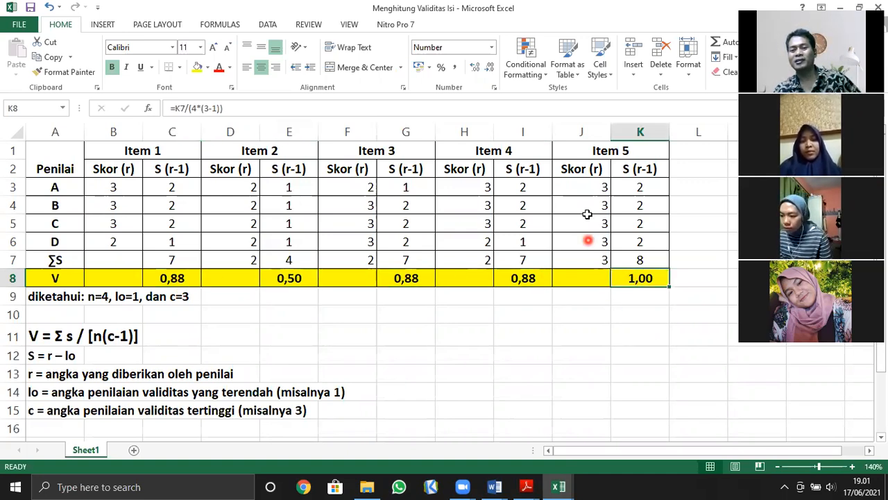
- Set the Item 5 Skor (r) values for raters A to D to 1, 2, 1 and 1
click(569, 186)
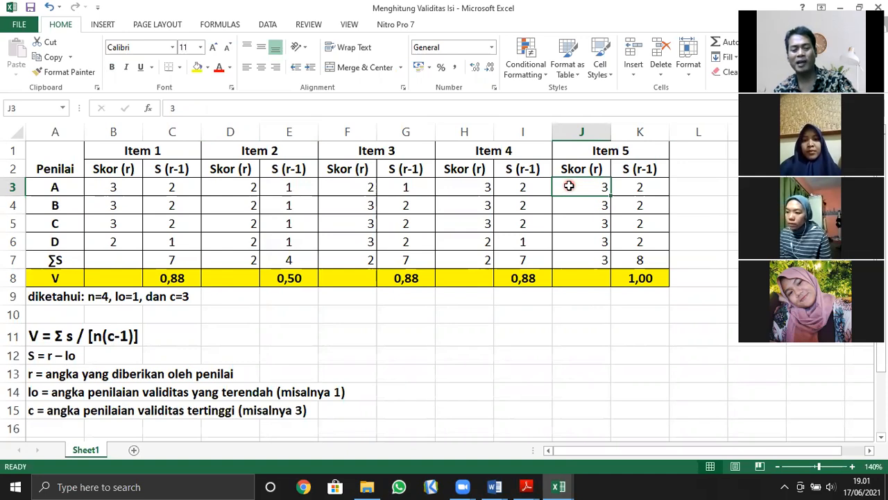
text(1)
key(Return)
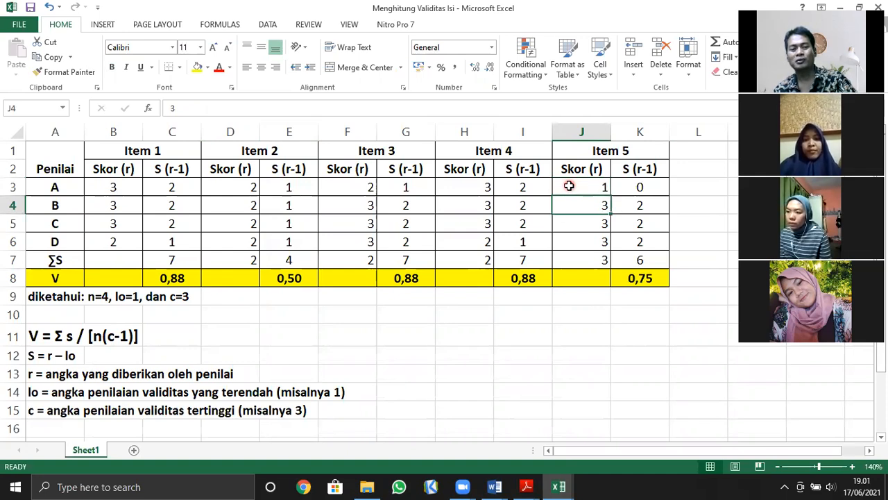
text(2)
key(Return)
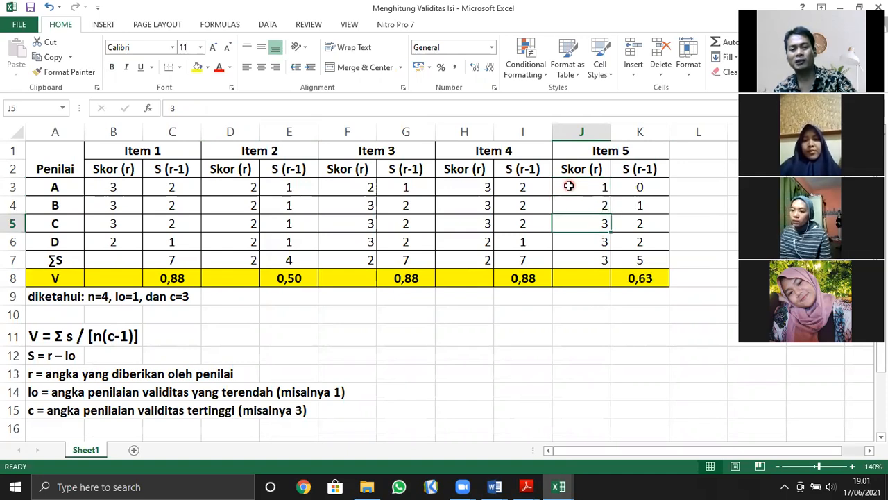
text(1)
key(Return)
text(1)
key(Return)
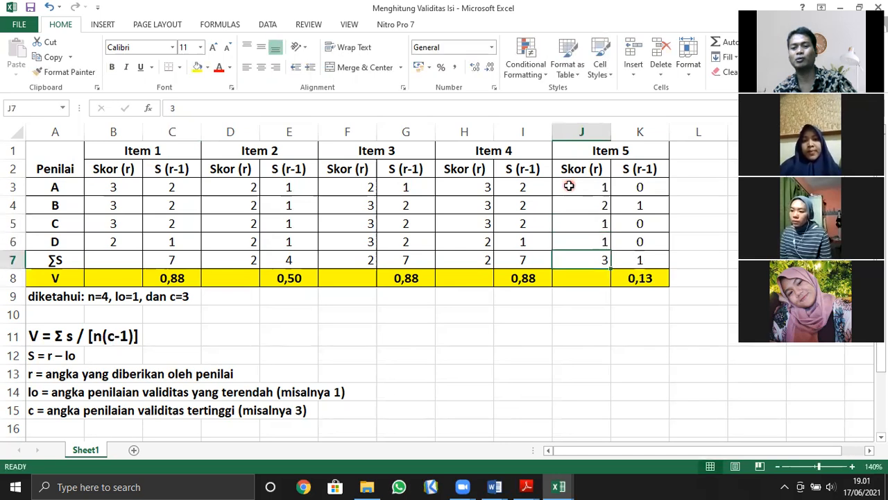
- Highlight the V row across all five items and the whole Item 5 block J1:K8
click(638, 279)
drag(87, 281, 639, 280)
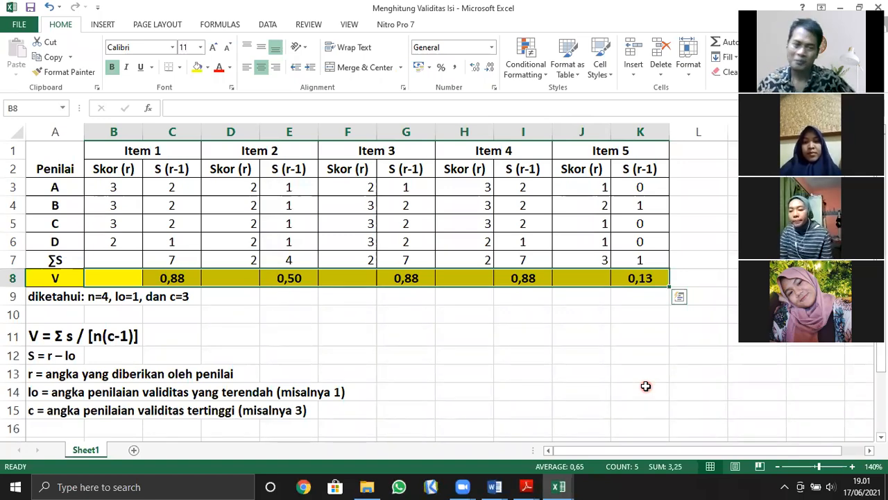
click(698, 337)
drag(569, 149, 640, 279)
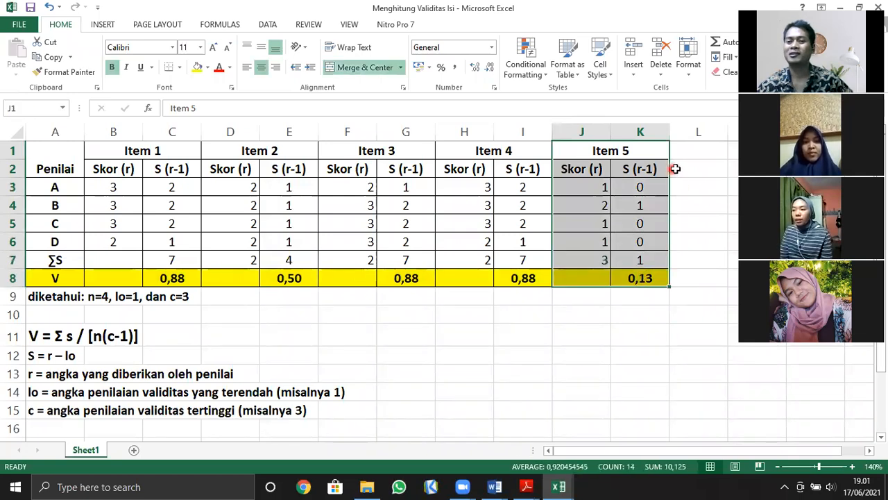
click(703, 152)
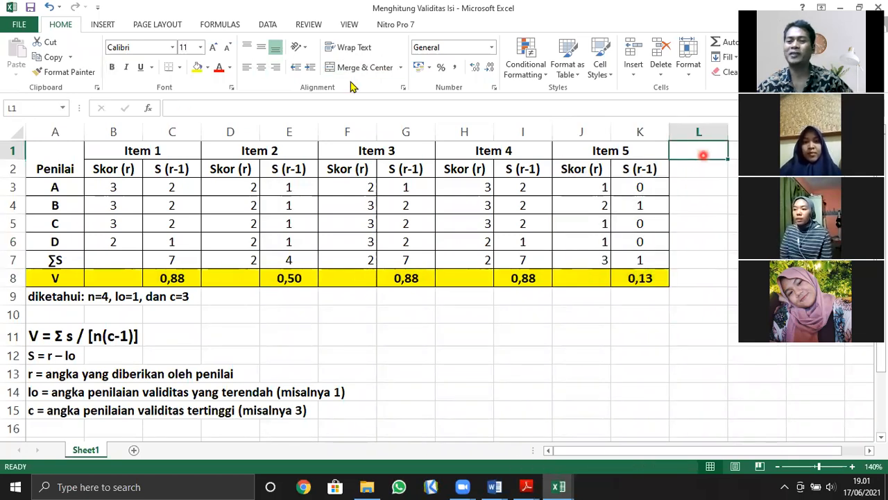
- Examine the Item 1 Skor (r) values of raters A, C and D
click(116, 190)
click(122, 224)
click(125, 243)
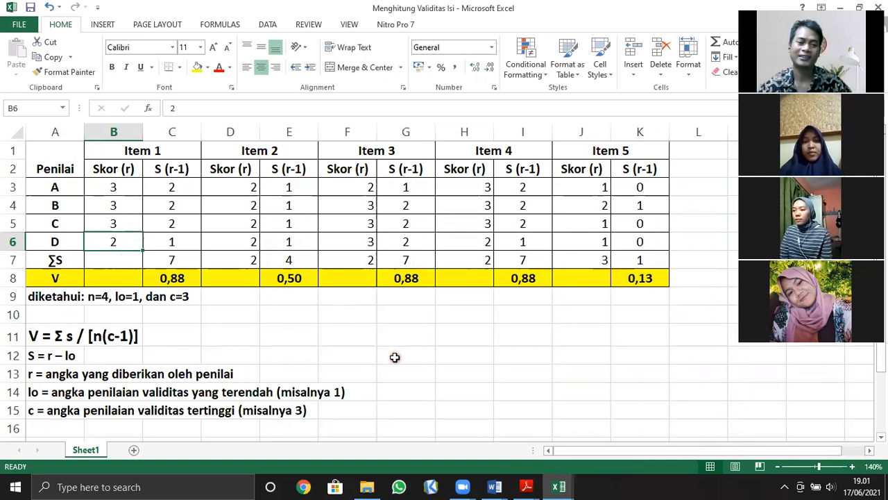
scroll(394, 356, down, 1)
scroll(394, 356, up, 1)
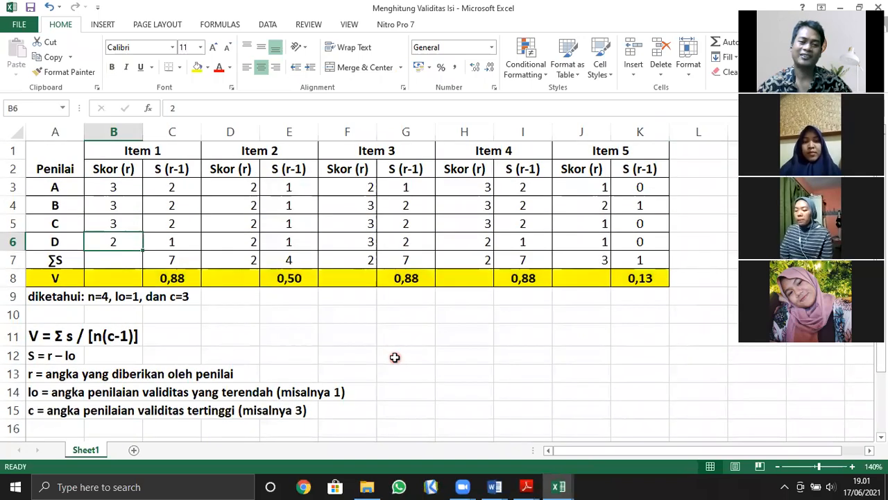
scroll(383, 397, down, 2)
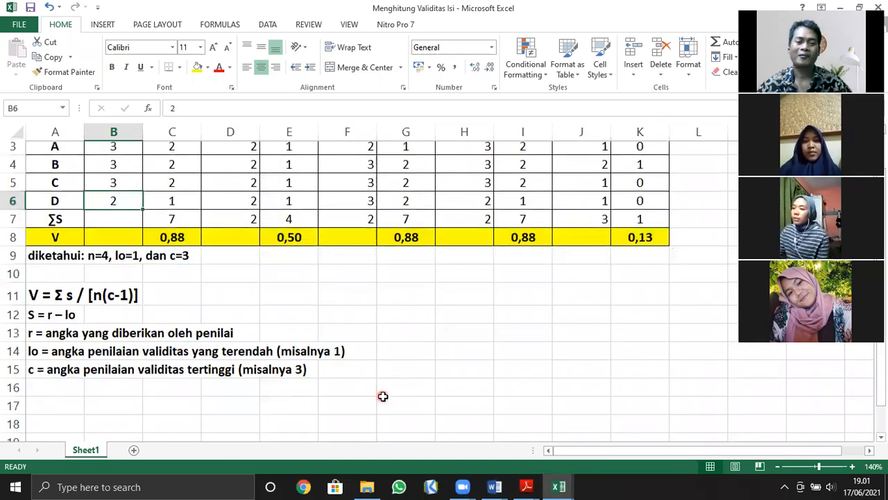
scroll(383, 397, up, 2)
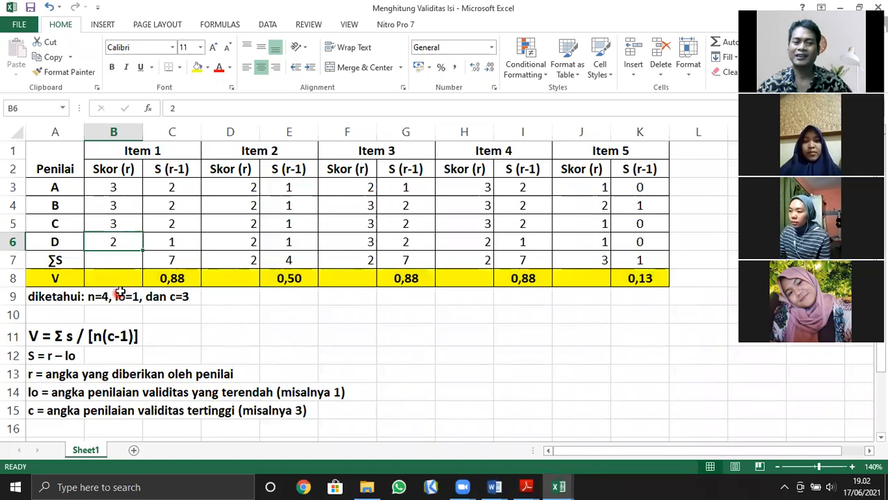
- Go through the V result of each item from Item 1 to Item 5 once more
click(182, 281)
click(285, 278)
click(406, 278)
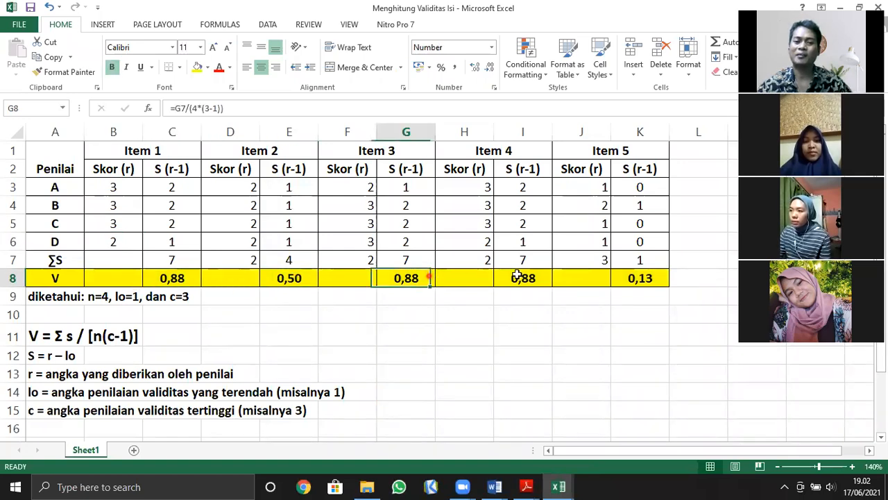
click(529, 278)
click(629, 278)
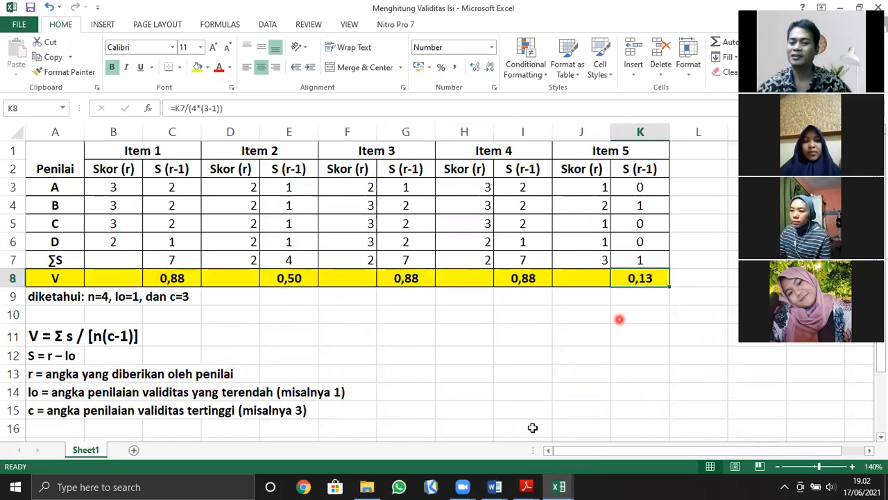
- Consult the content-validity coefficient example and minimum accepted V in Penyusunan Skala Psikologi.pdf, and return to the Menghitung Validitas Isi workbook
mouse_move(529, 486)
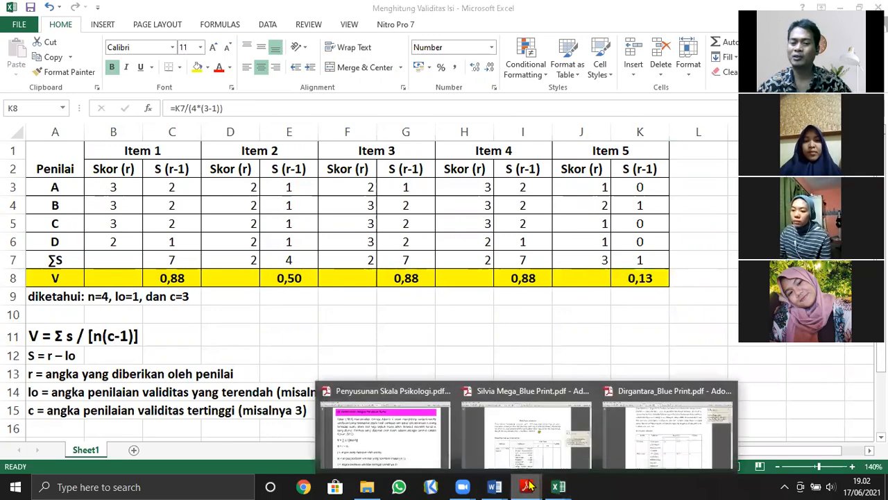
click(416, 455)
scroll(437, 278, down, 2)
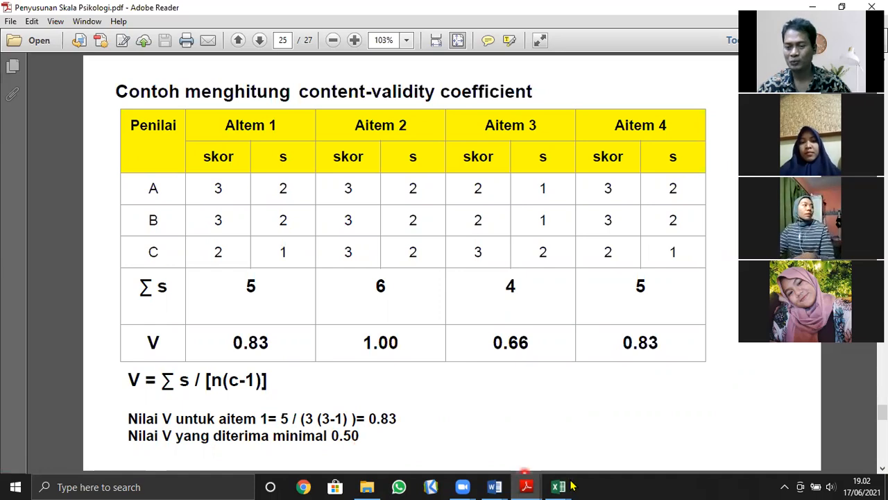
mouse_move(559, 486)
click(590, 450)
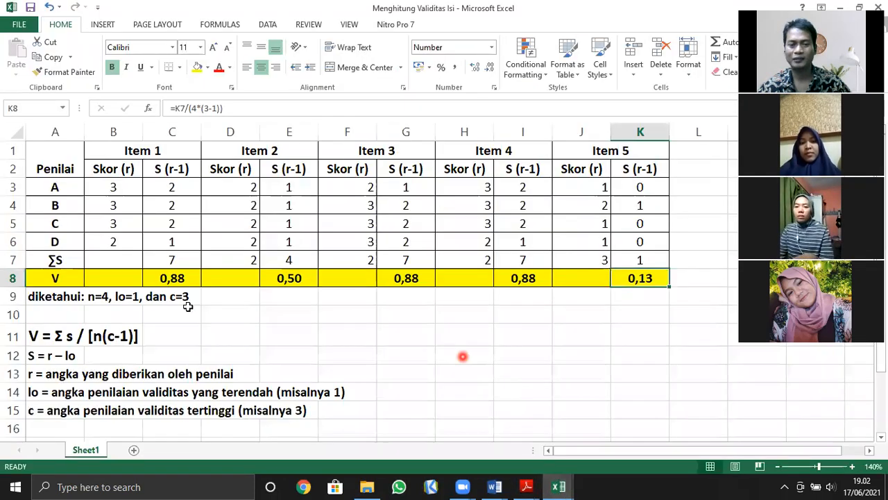
- Review the V result and its formula for each item in row 8, from Item 1 through Item 5
click(170, 280)
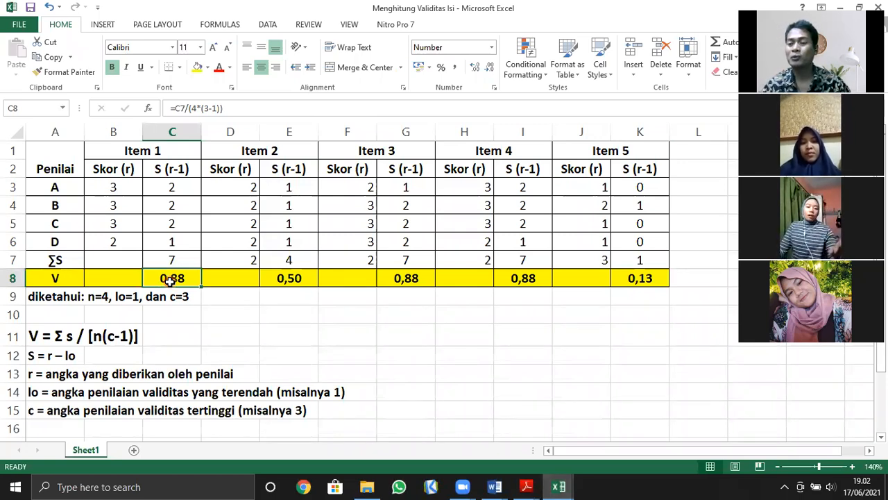
key(Right)
key(Left)
key(Right)
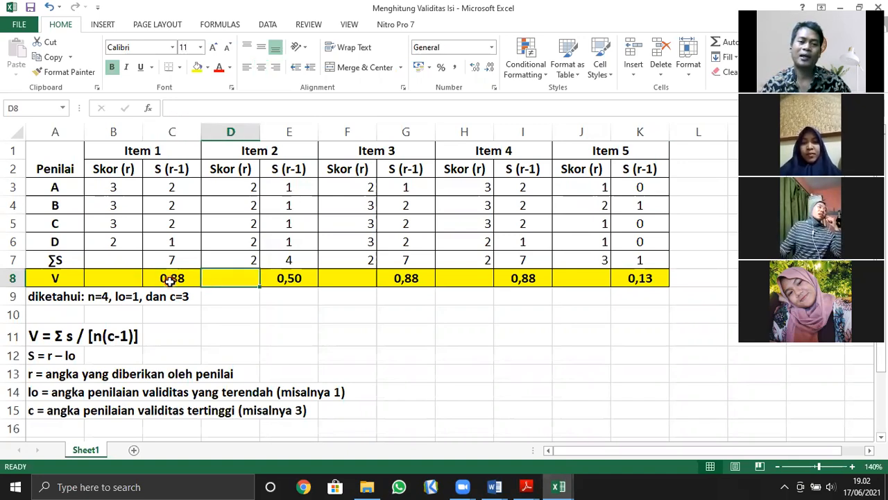
key(Left)
click(211, 319)
click(173, 279)
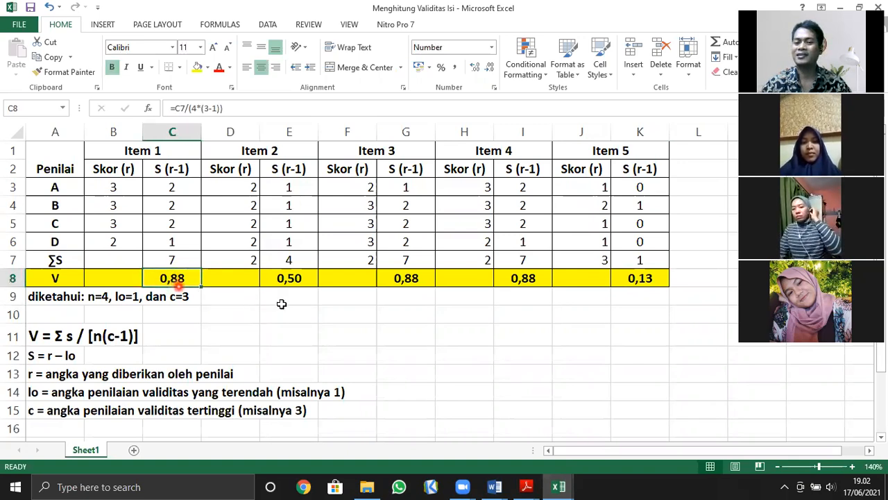
click(297, 278)
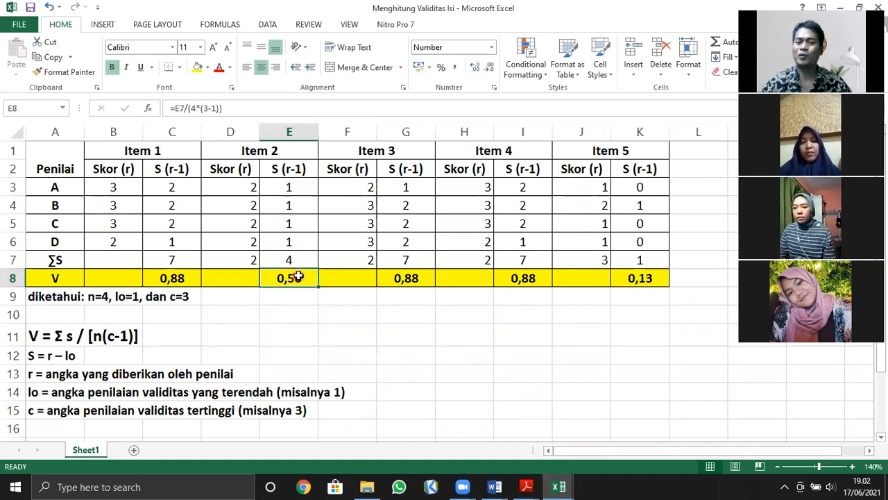
click(414, 279)
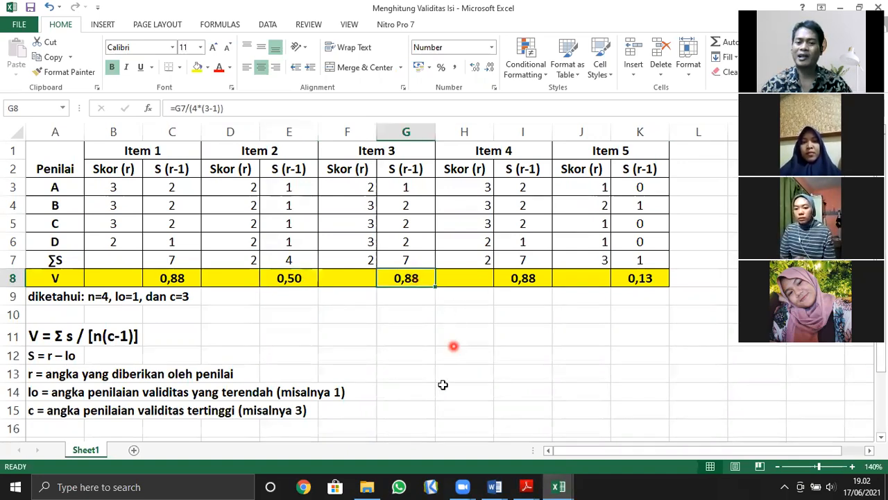
click(543, 280)
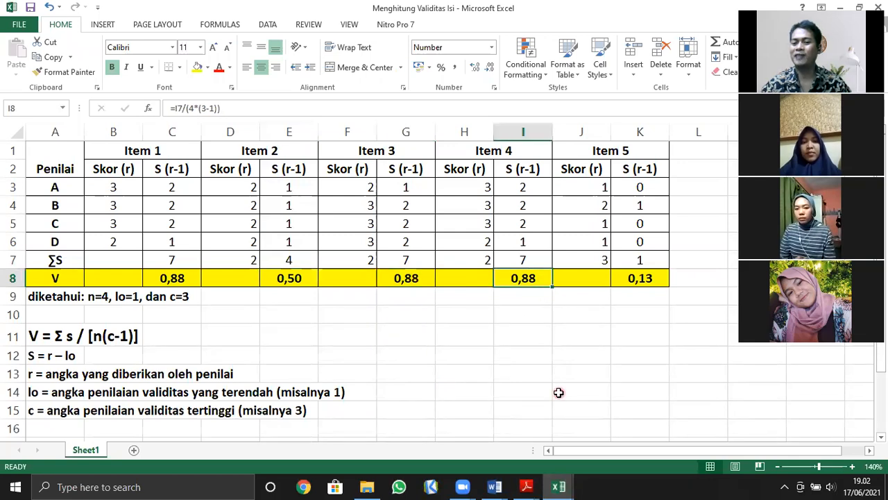
click(651, 279)
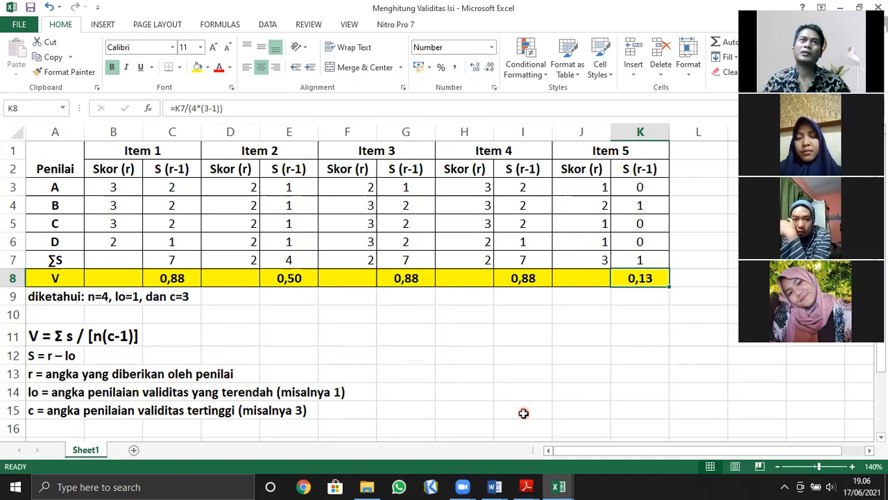
- Read the title, identity fields and filling instructions of the Form Penilaian Rater Word document, and return to the Menghitung Validitas Isi workbook
click(497, 485)
click(425, 416)
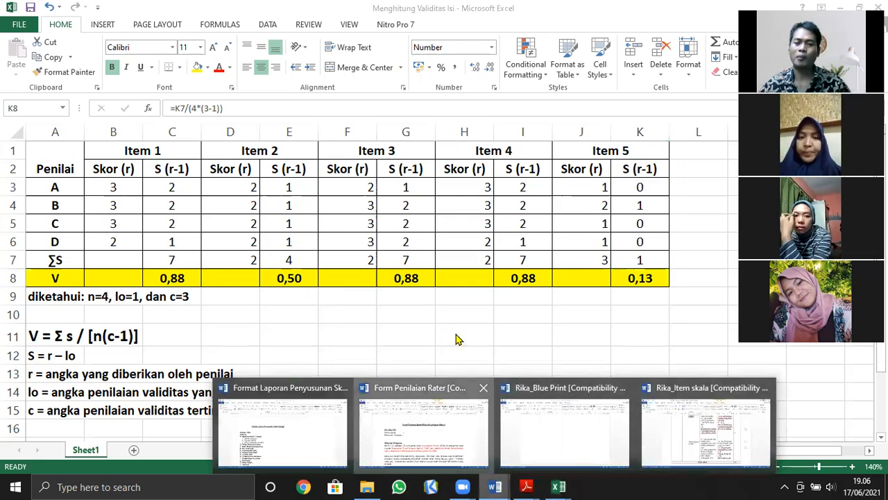
scroll(417, 232, up, 1)
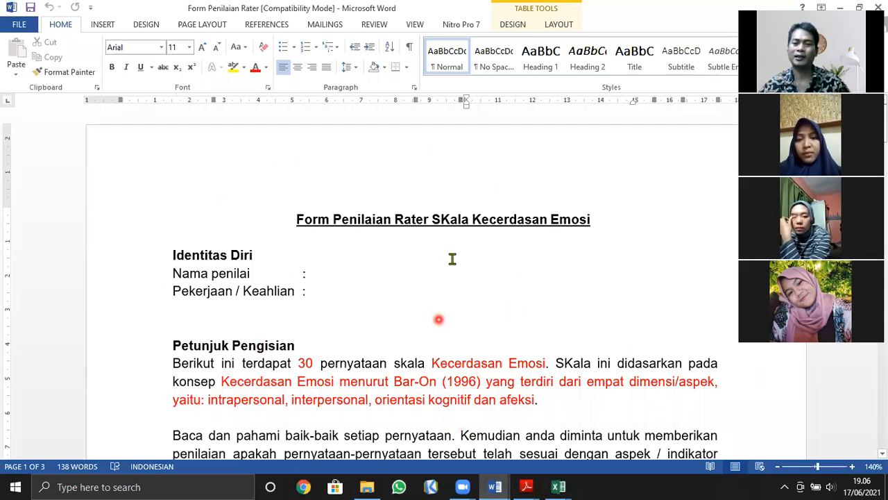
scroll(351, 313, down, 5)
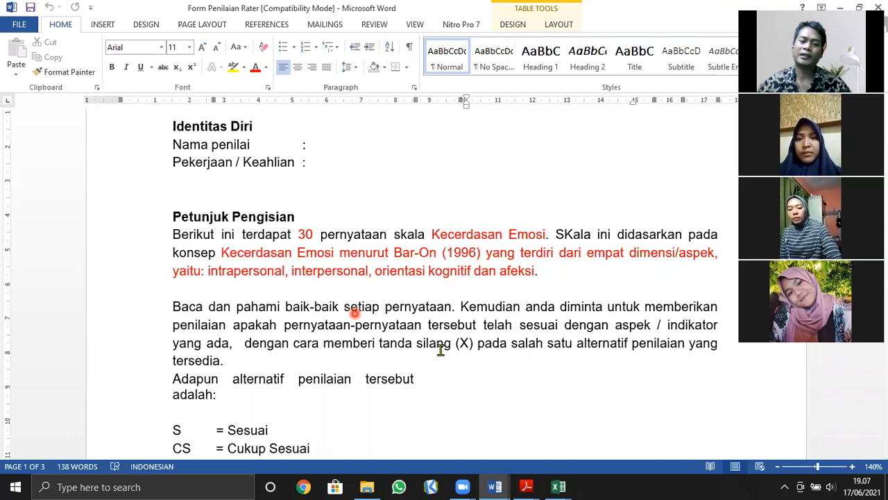
click(557, 486)
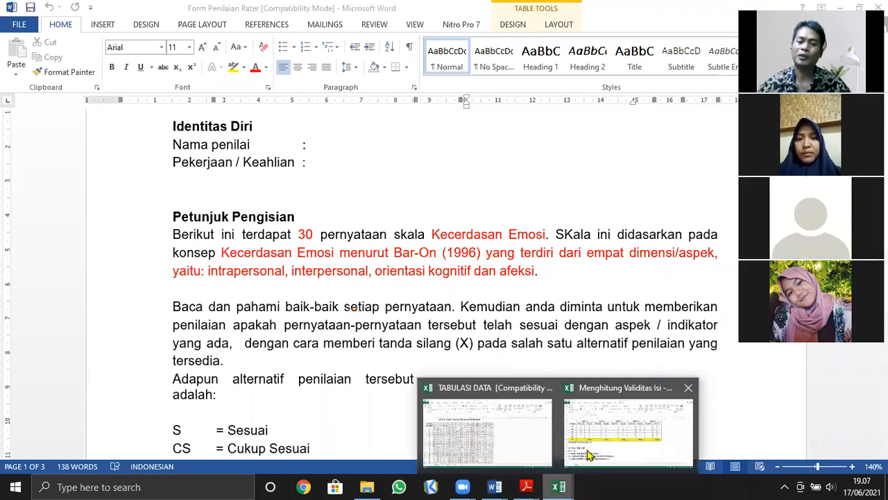
click(588, 444)
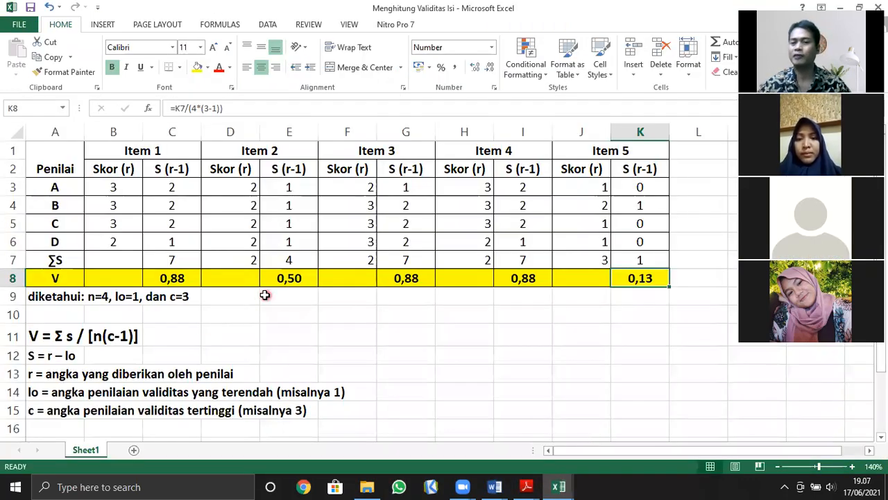
- Fill the Item 1 Skor (r) cells of raters A to D (B3:B6) with standard green
click(445, 351)
drag(117, 186, 99, 242)
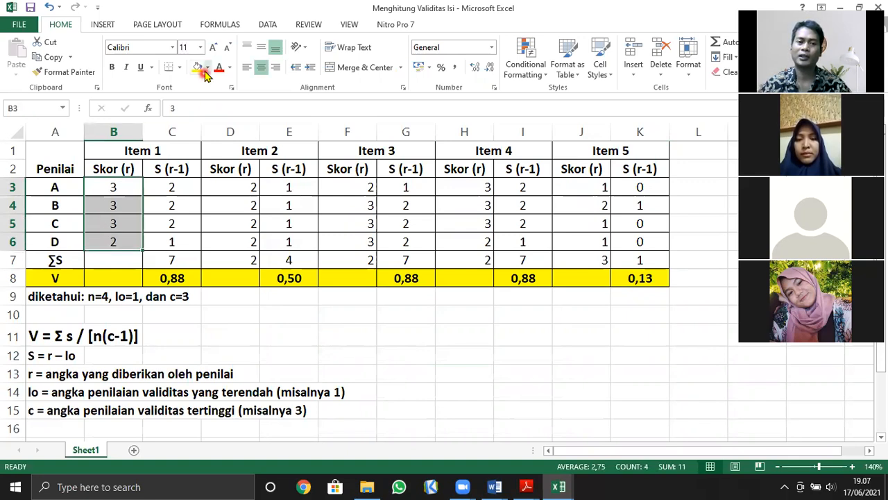
click(208, 67)
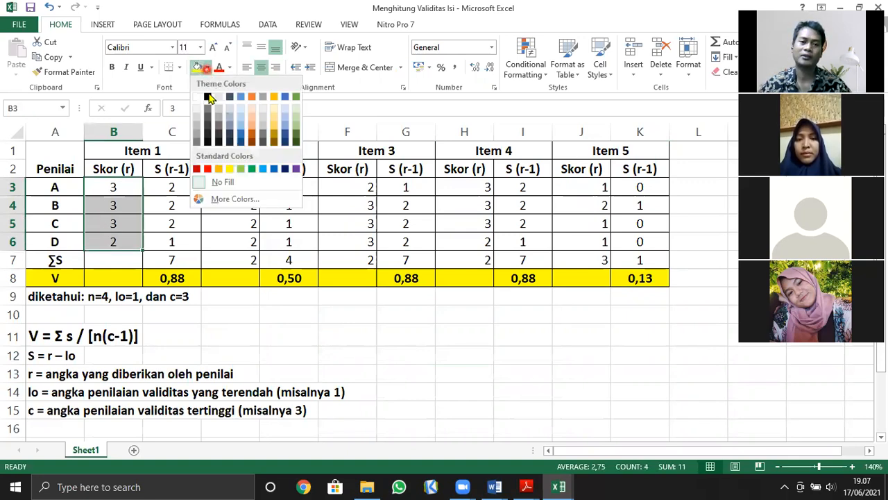
click(253, 169)
- Clear the stray value in D7 of the ∑S row and fill the Item 2 Skor (r) cells D3:D6 green
drag(247, 186, 234, 241)
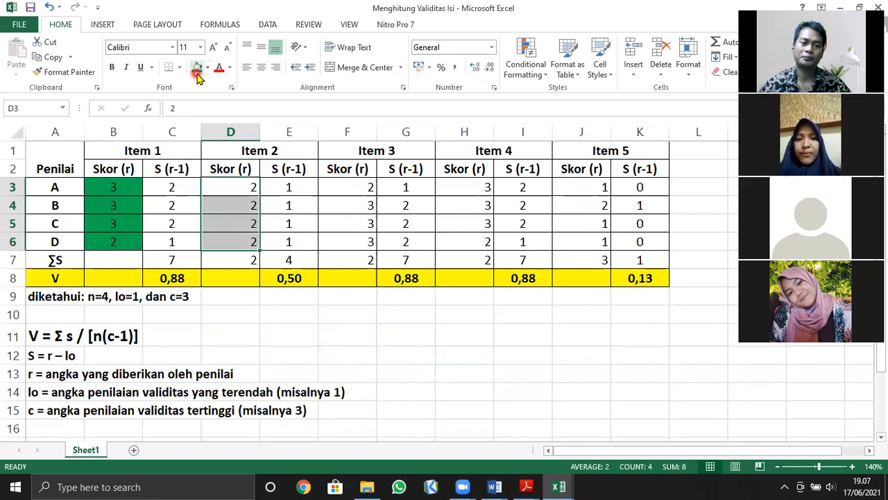
click(236, 256)
key(Delete)
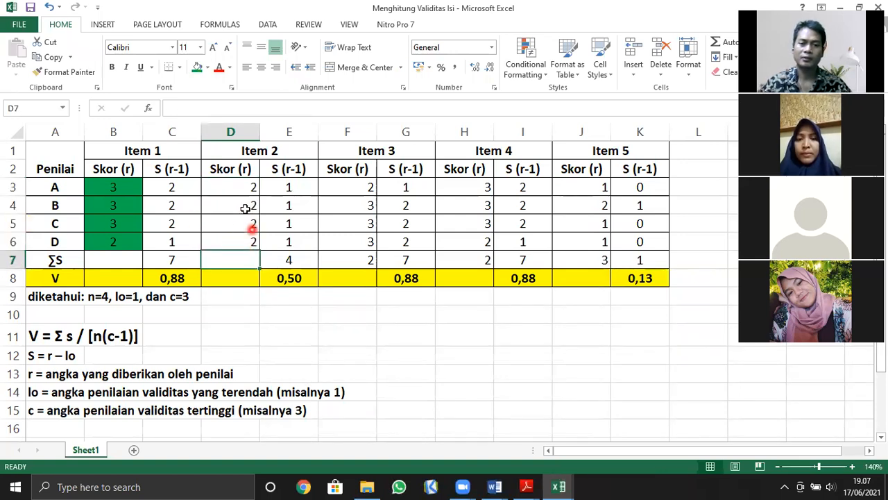
drag(241, 183, 240, 241)
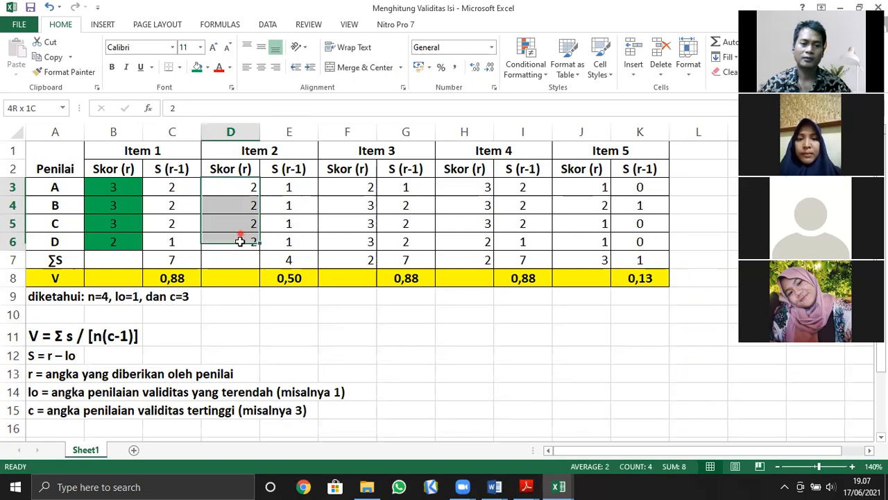
click(197, 68)
- Fill the Item 3 Skor (r) cells F3:F6 green and clear the stray value in F7 of the ∑S row
drag(347, 192, 363, 237)
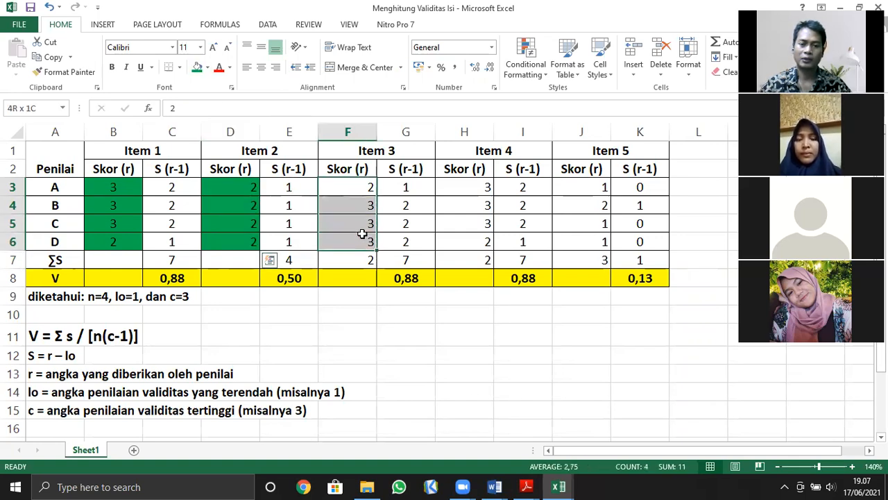
click(197, 69)
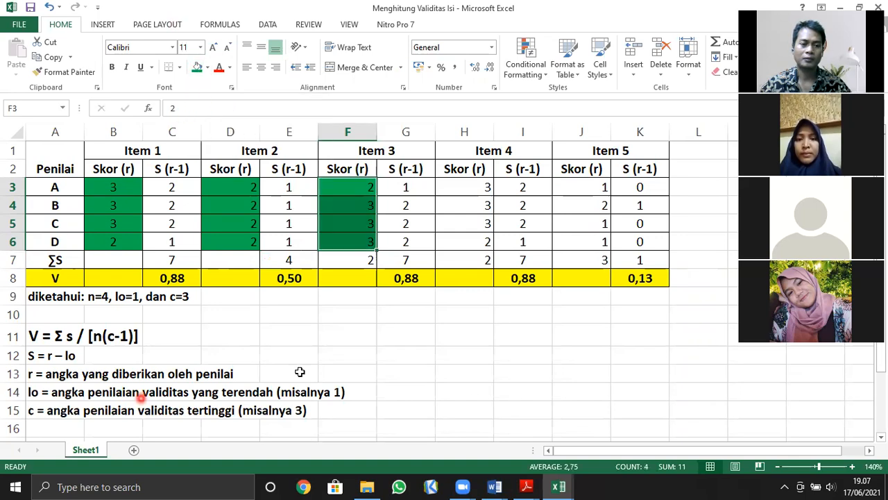
click(292, 262)
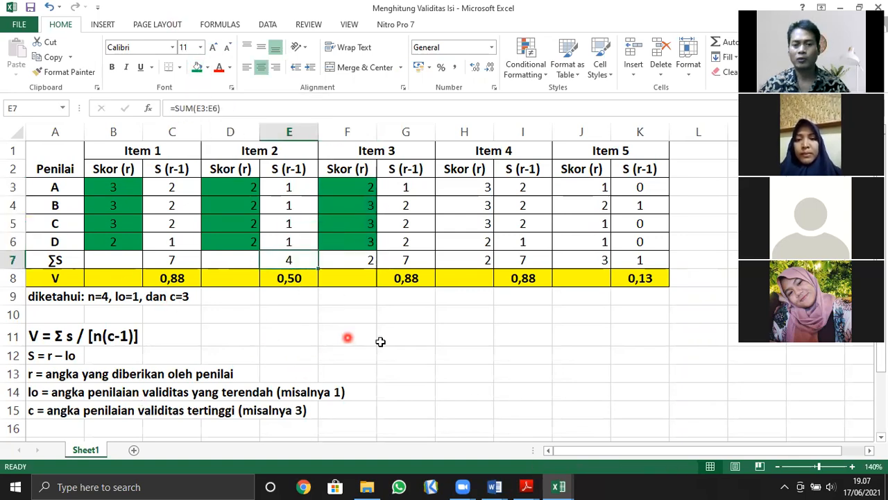
click(366, 262)
key(Delete)
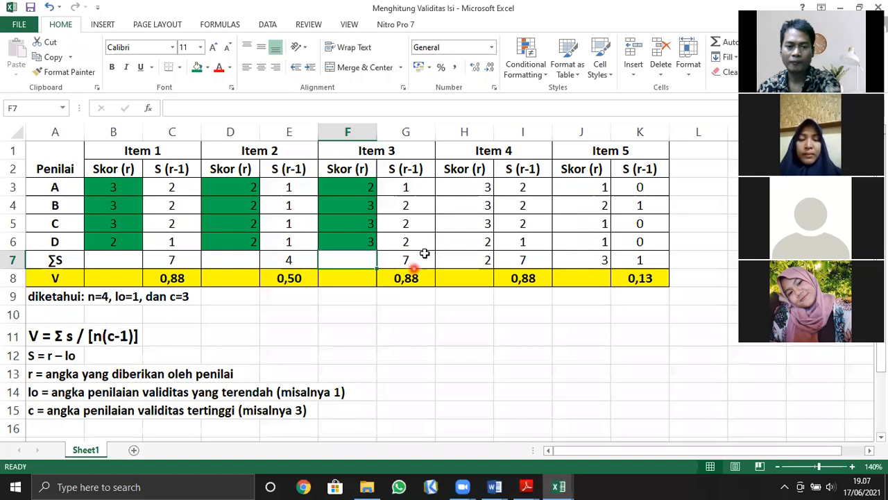
- Fill the Skor (r) cells of Item 4 (H3:H6) and Item 5 (J3:J6) with the same green
drag(472, 184, 452, 240)
click(197, 67)
drag(587, 187, 596, 240)
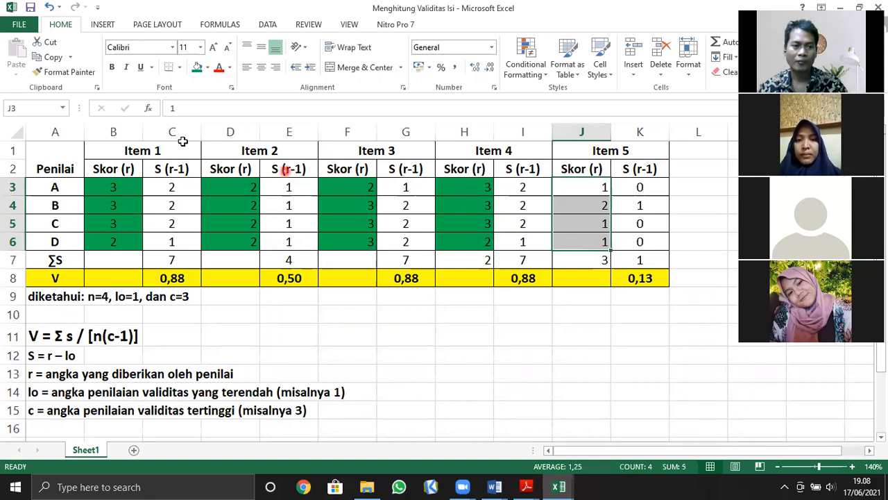
click(197, 68)
- Clear the stray values in H7 and J7 of the ∑S row under the Item 4 and Item 5 scores
click(420, 262)
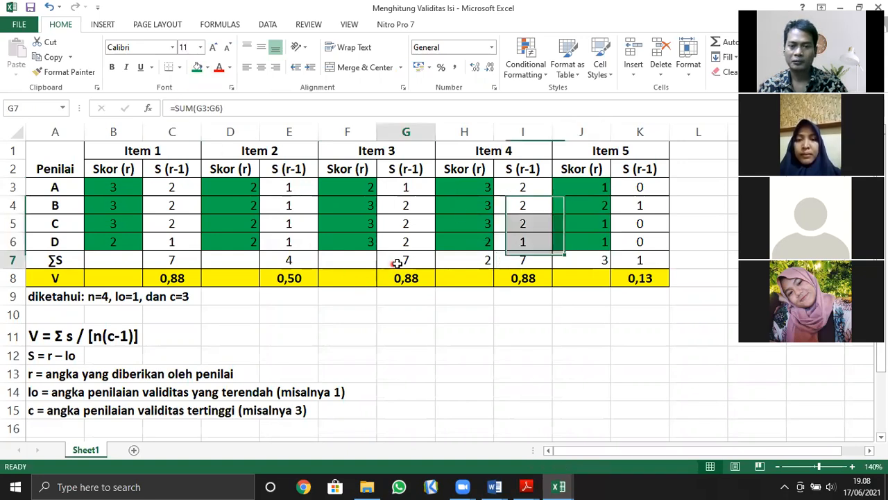
click(465, 258)
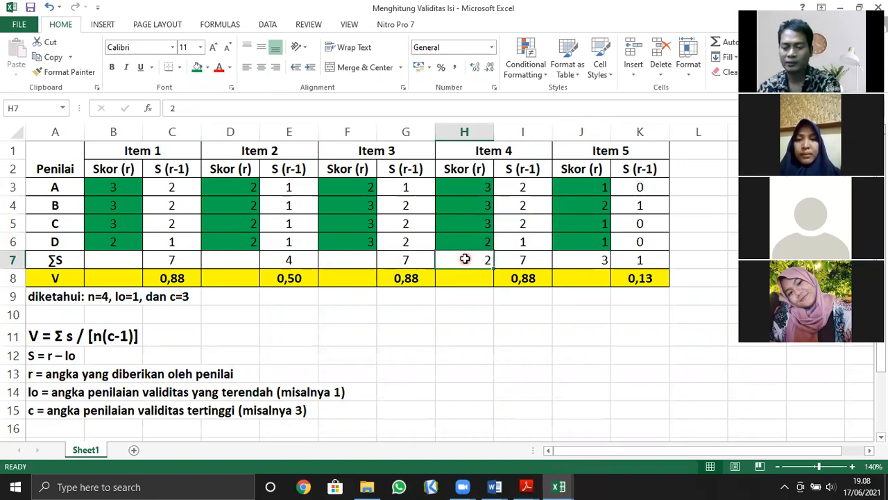
click(581, 263)
key(Delete)
click(586, 317)
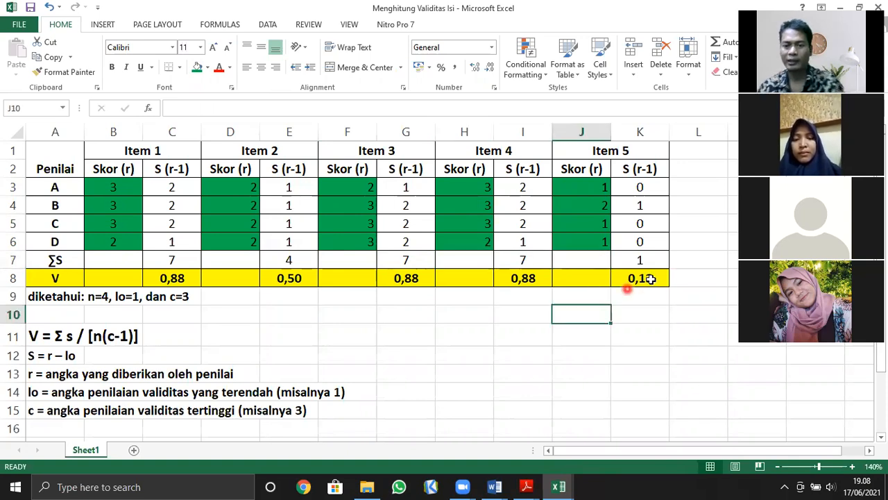
- Highlight the V results from C8 to K8, followed by the Item 5 columns from their heading down
click(655, 277)
drag(149, 279, 653, 281)
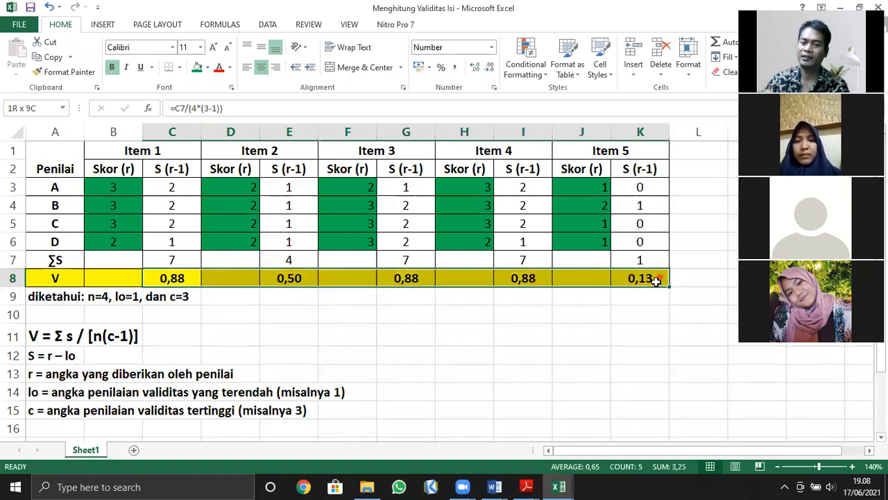
click(635, 353)
drag(570, 150, 639, 279)
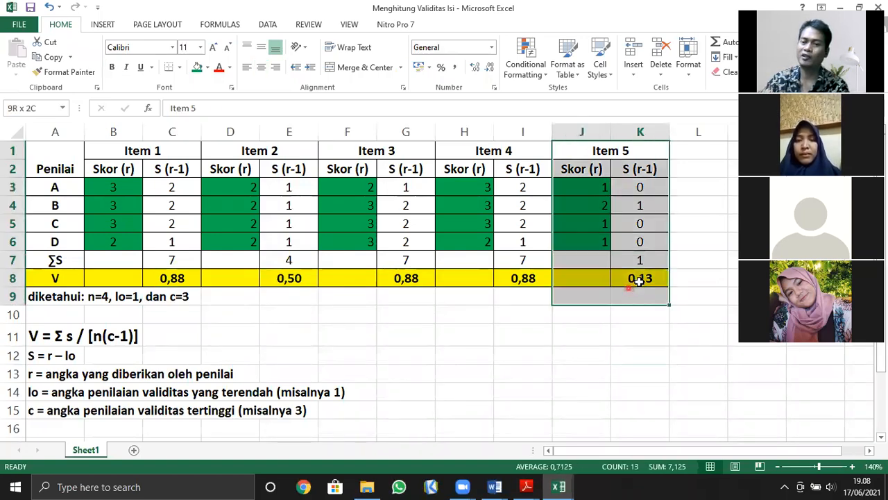
- Copy the whole Item 1 to Item 5 block B1:K8 and paste it directly beside the table, starting at L1
drag(99, 151, 618, 268)
key(ctrl+c)
click(698, 148)
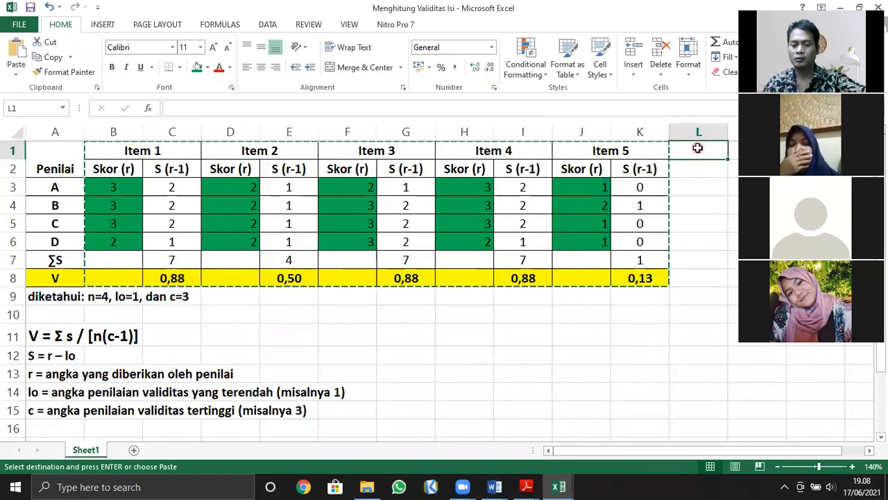
key(ctrl+v)
click(708, 158)
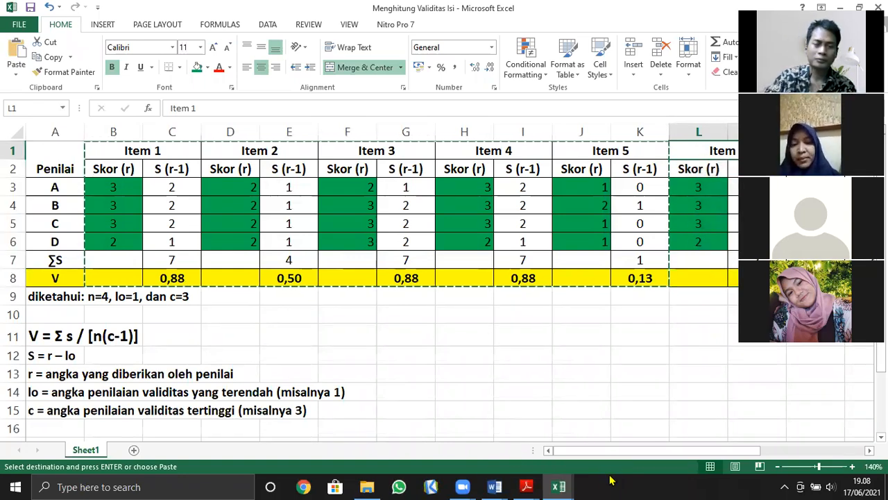
click(399, 360)
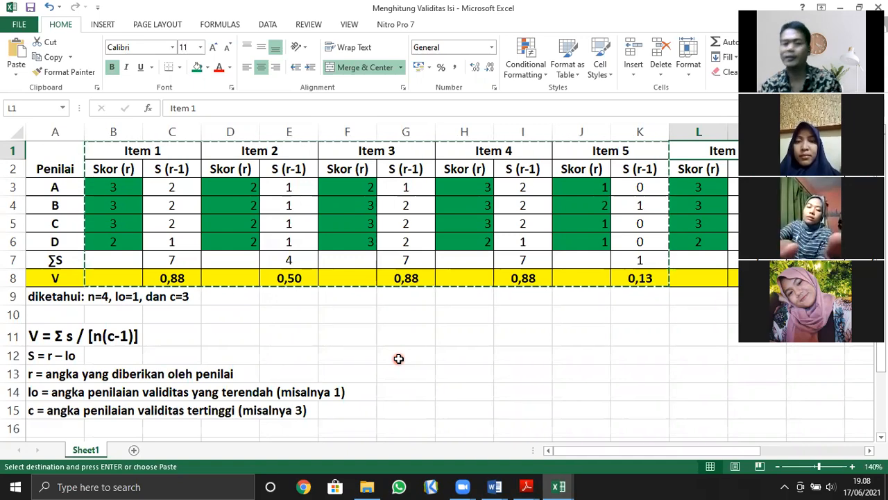
- Examine the V formulas of Item 1 and Item 2 in C8 and E8
click(182, 275)
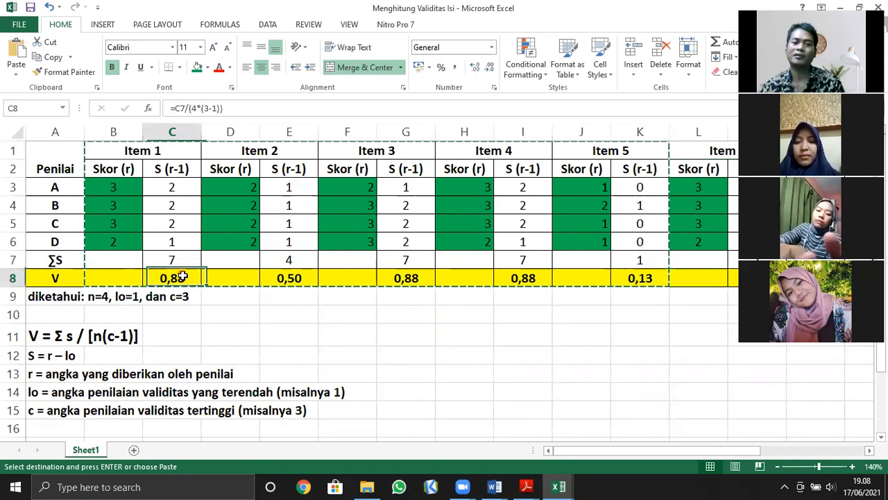
click(286, 277)
click(332, 314)
click(292, 277)
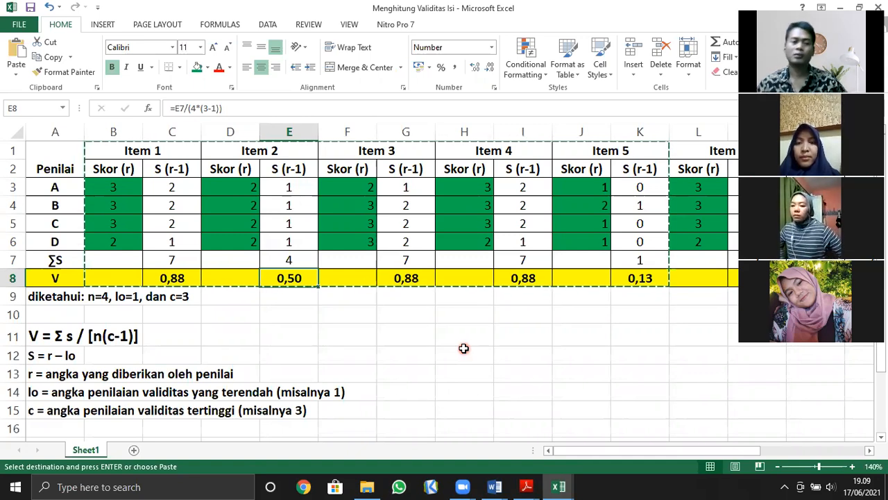
- Highlight the V row from its label in A8 across the Item 1 to Item 5 results into the pasted block
drag(42, 276, 217, 267)
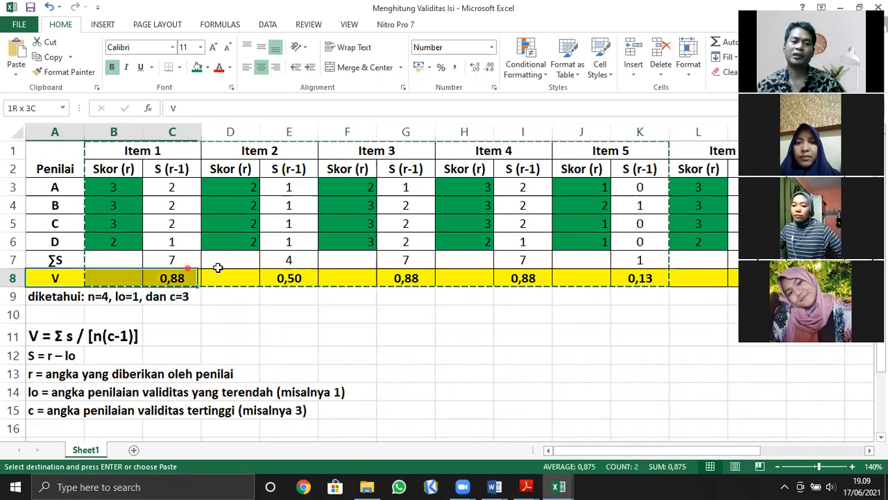
drag(468, 272, 764, 277)
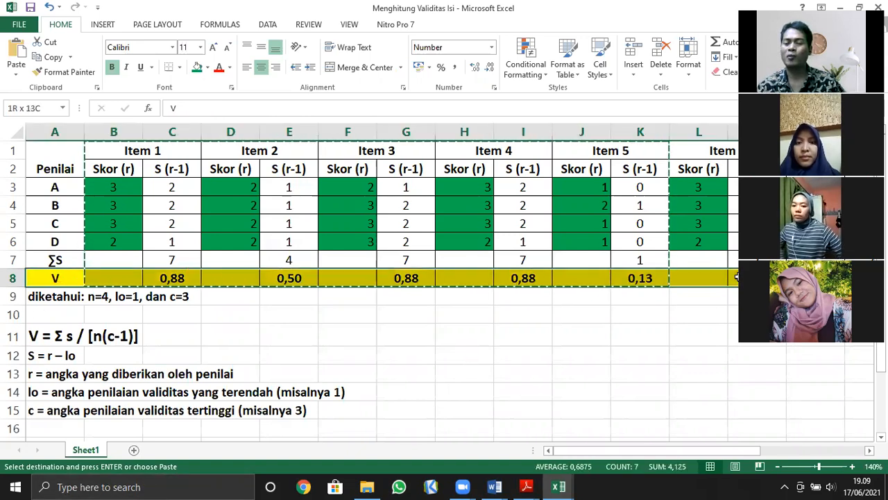
click(706, 359)
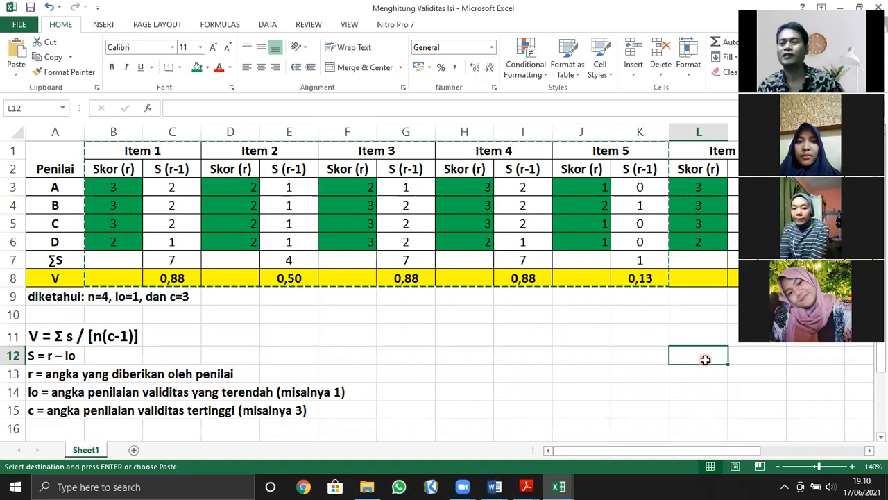
- Examine the Item 1 V formula in C8 and highlight the entire V row 8
click(169, 276)
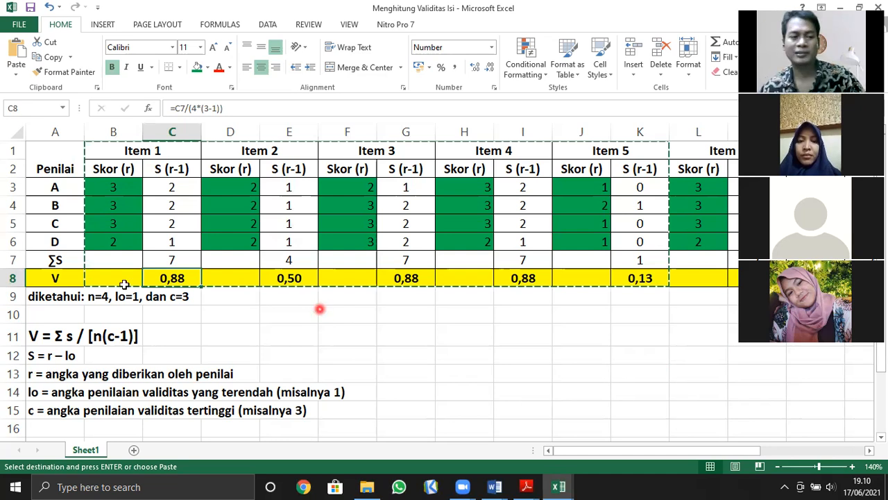
click(12, 278)
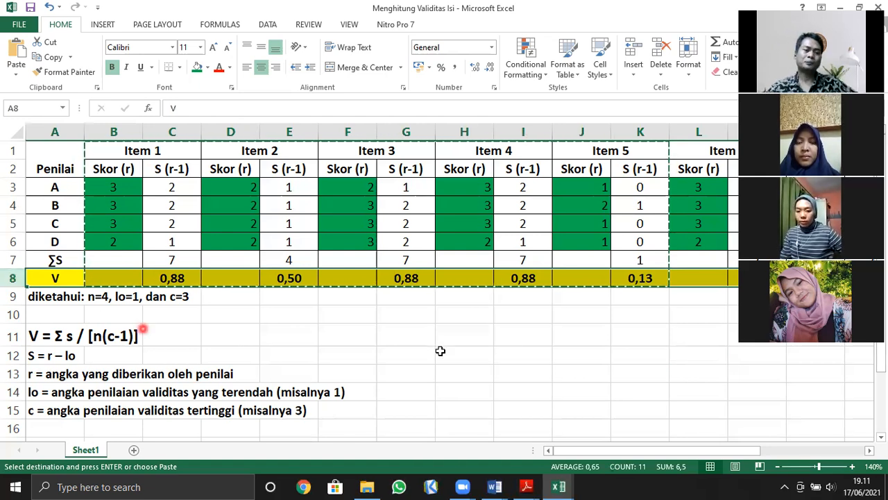
click(440, 350)
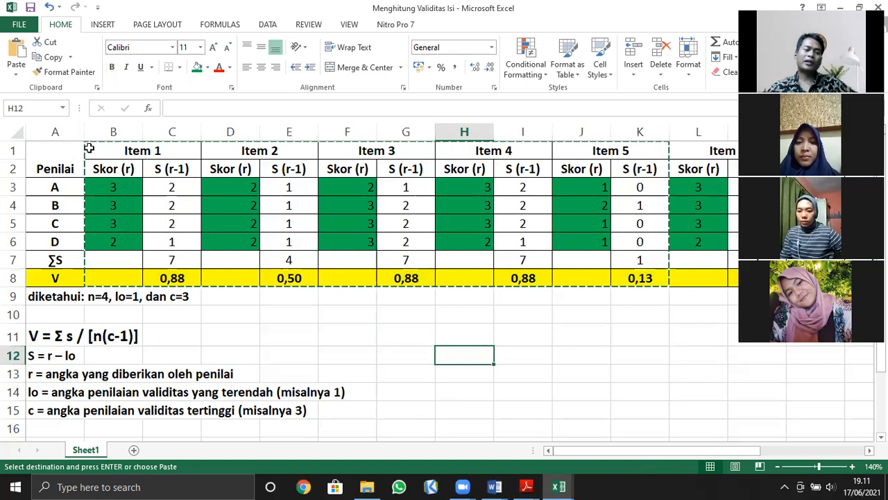
- Point out the Item 1 to Item 4 headings in turn and highlight their V results in row 8
click(140, 148)
click(290, 148)
click(370, 147)
click(515, 150)
drag(511, 280, 88, 272)
click(444, 314)
- Examine the Item 5 V formula in K8 and highlight the full Item 5 columns J and K
click(645, 277)
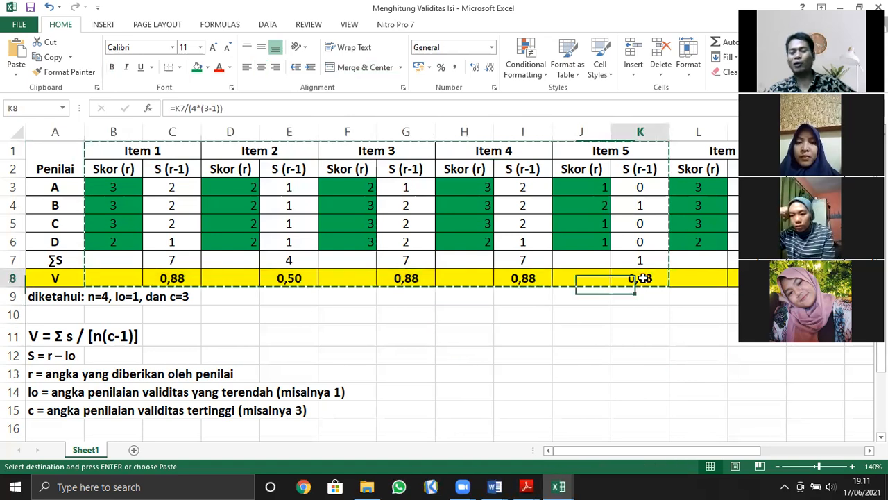
drag(586, 136, 642, 136)
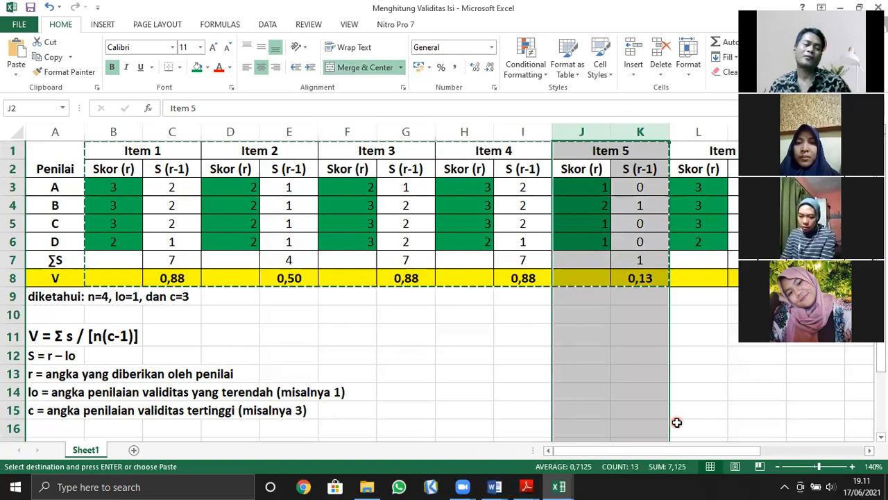
- Select each heading from Item 1 to Item 4 in turn, followed by the whole V row 8
click(150, 151)
click(265, 149)
click(411, 148)
click(495, 150)
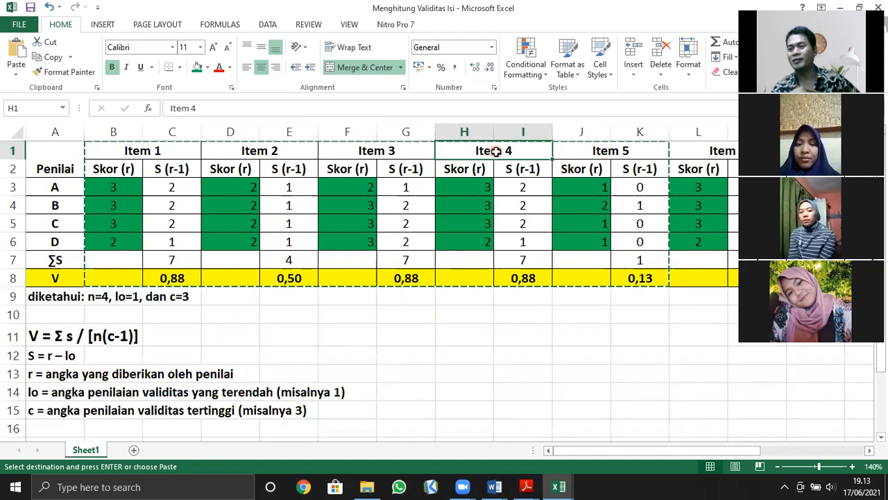
click(13, 278)
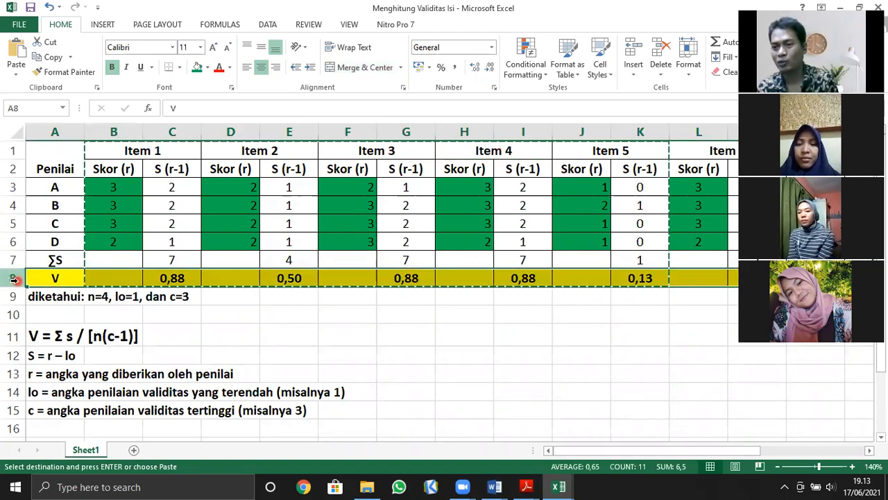